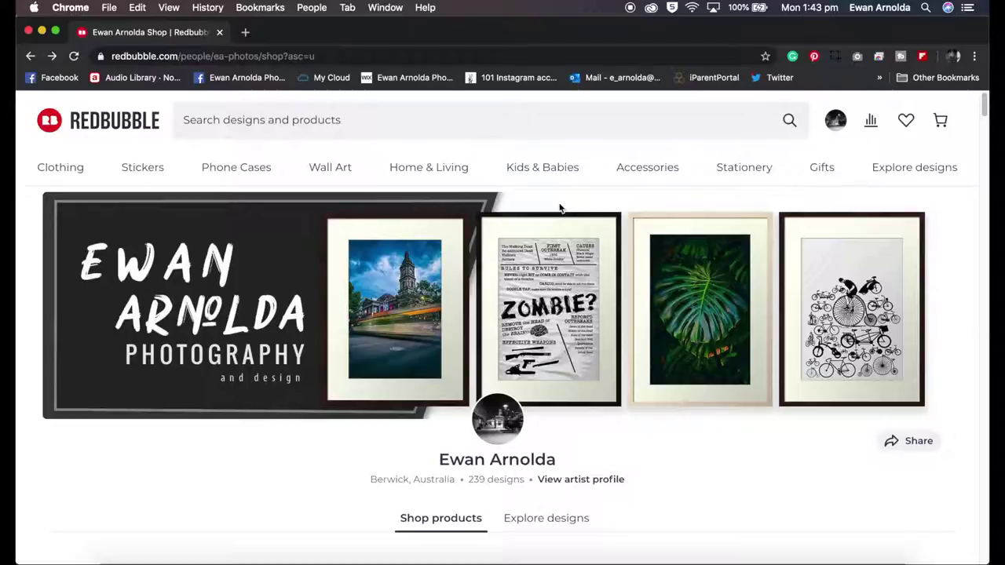
Open 'Melbourne City Pretty in Pink II' promote-products page from Manage Portfolio
{"action": "left_click", "coordinate": [837, 126]}
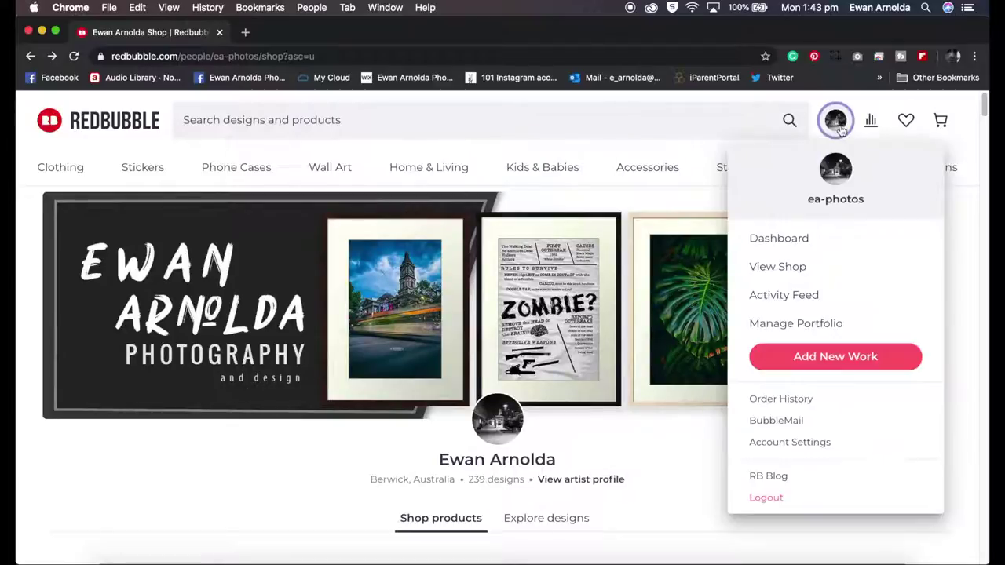
{"action": "left_click", "coordinate": [784, 330]}
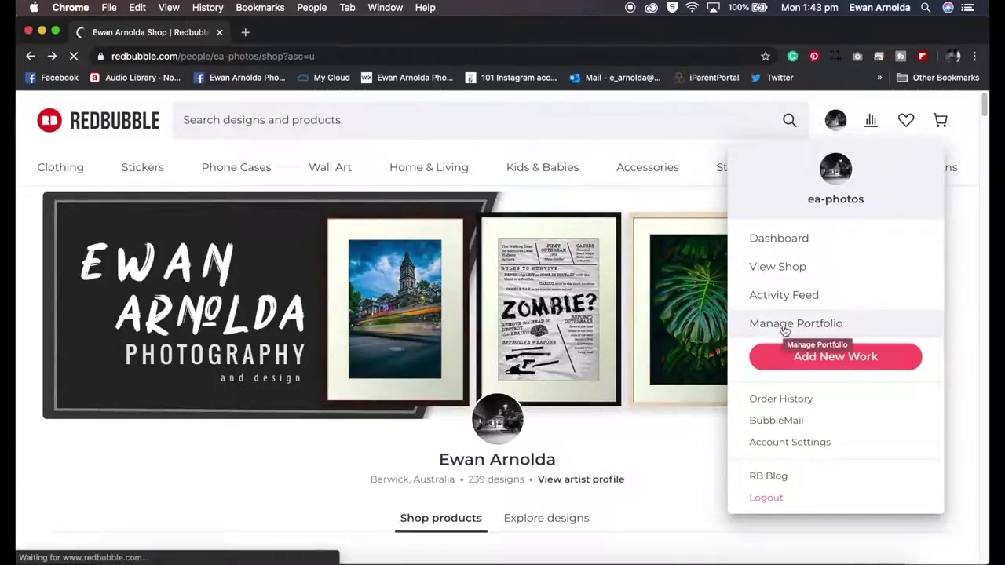
{"action": "scroll", "coordinate": [666, 335], "scroll_direction": "down", "scroll_amount": 5}
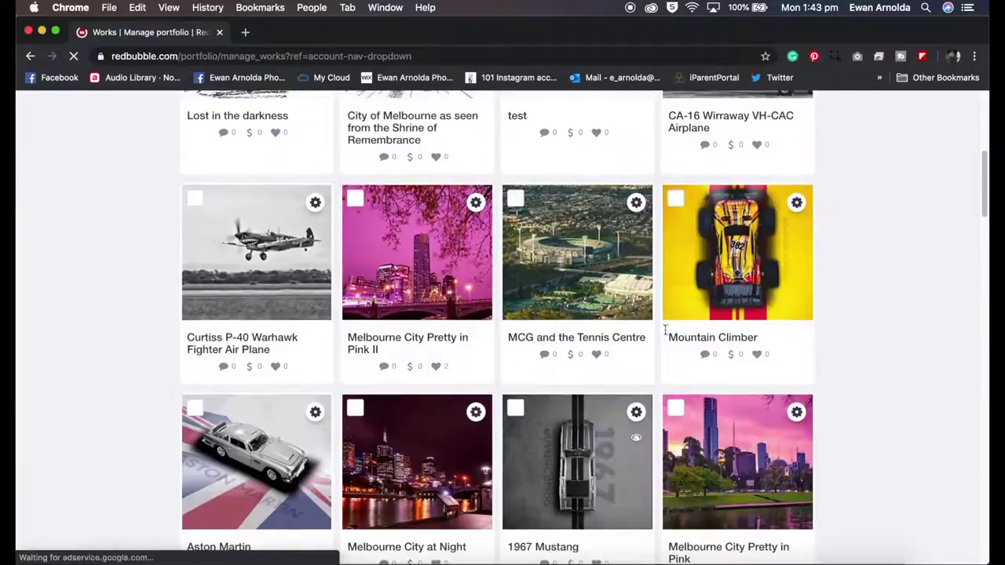
{"action": "left_click", "coordinate": [476, 203]}
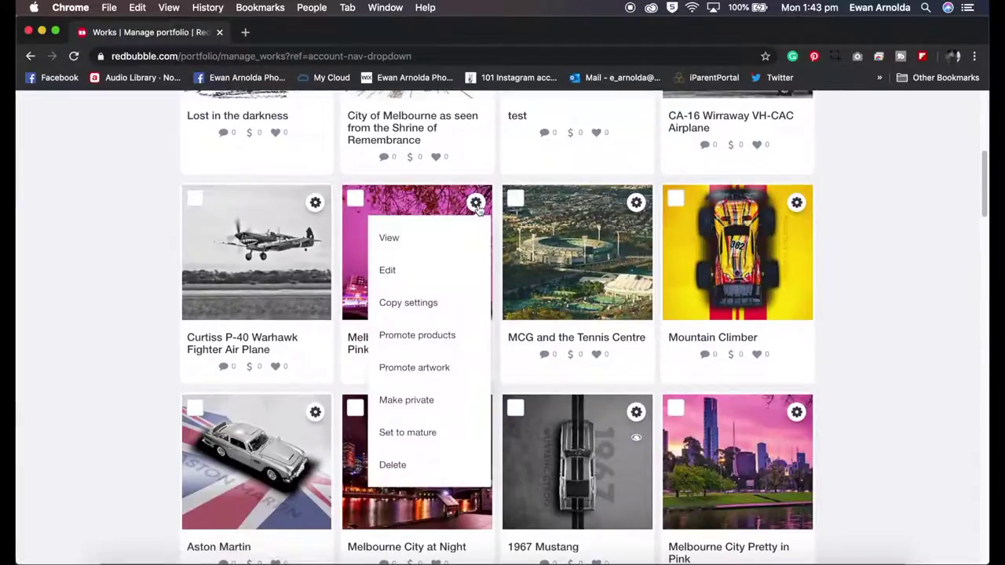
{"action": "left_click", "coordinate": [423, 338]}
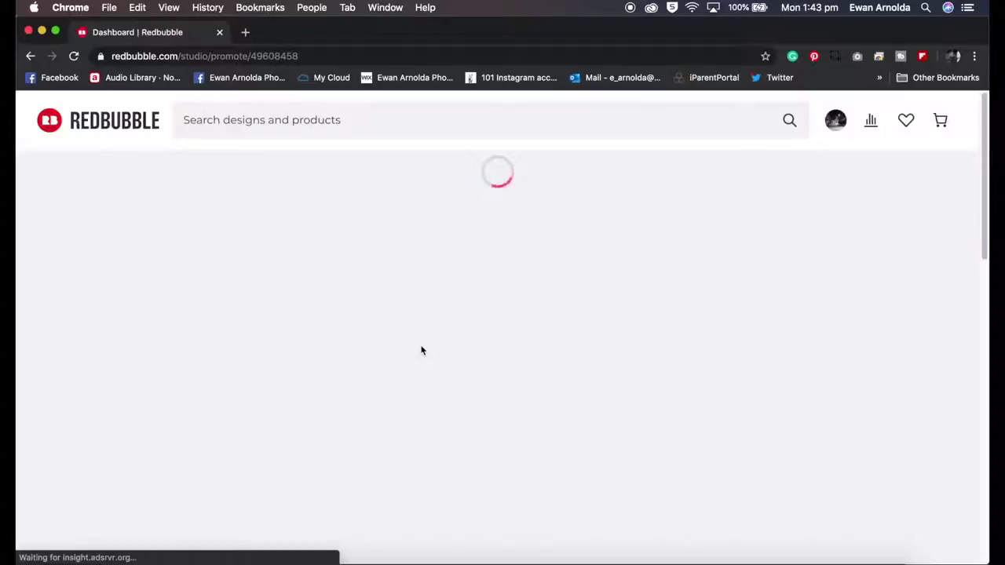
Scroll through the pink Melbourne product mockups to the footer, then back to Framed Art Print
{"action": "scroll", "coordinate": [421, 350], "scroll_direction": "down", "scroll_amount": 5}
{"action": "scroll", "coordinate": [421, 350], "scroll_direction": "down", "scroll_amount": 3}
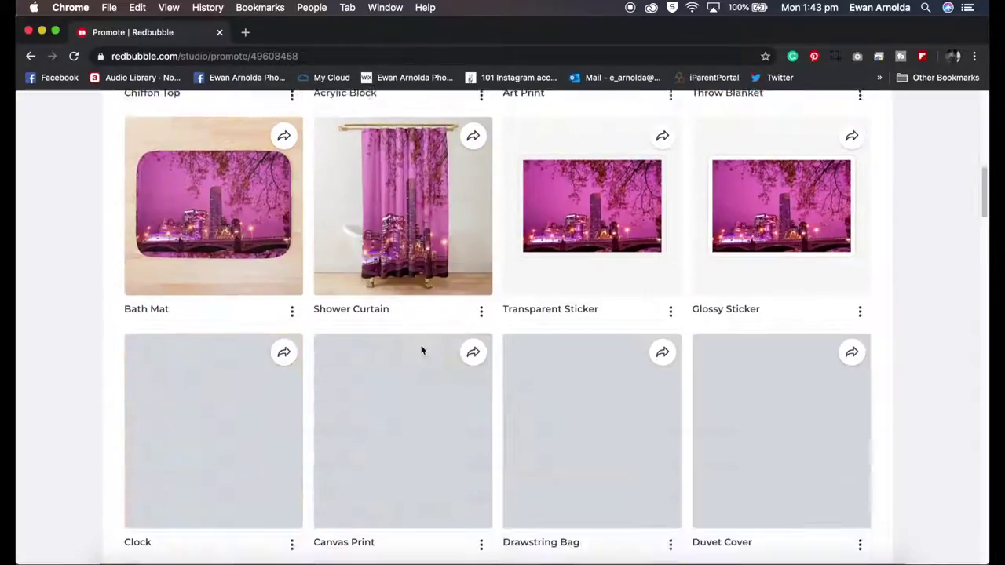
{"action": "scroll", "coordinate": [420, 350], "scroll_direction": "down", "scroll_amount": 3}
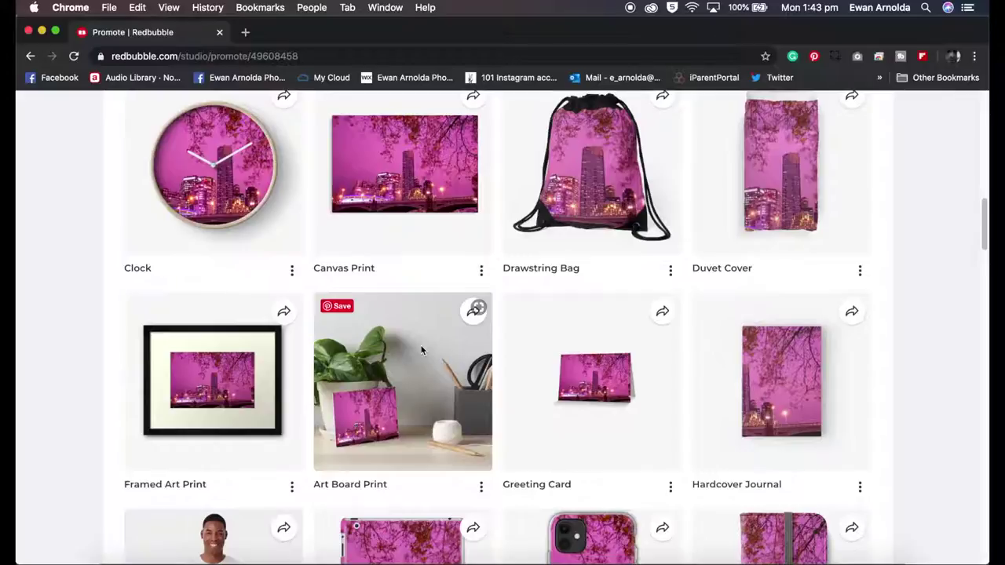
{"action": "scroll", "coordinate": [420, 350], "scroll_direction": "down", "scroll_amount": 3}
{"action": "scroll", "coordinate": [421, 350], "scroll_direction": "down", "scroll_amount": 3}
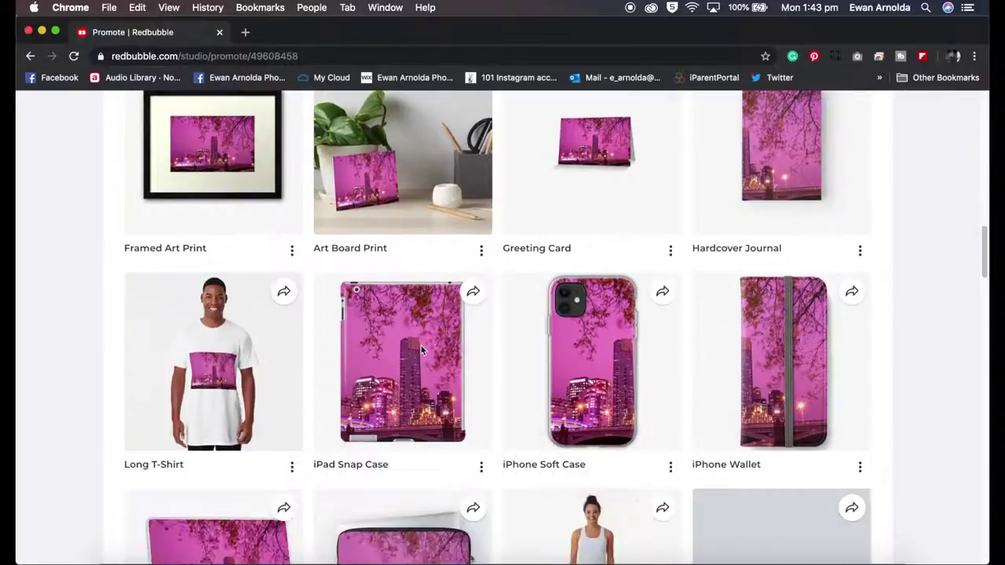
{"action": "scroll", "coordinate": [420, 350], "scroll_direction": "down", "scroll_amount": 2}
{"action": "scroll", "coordinate": [420, 350], "scroll_direction": "down", "scroll_amount": 3}
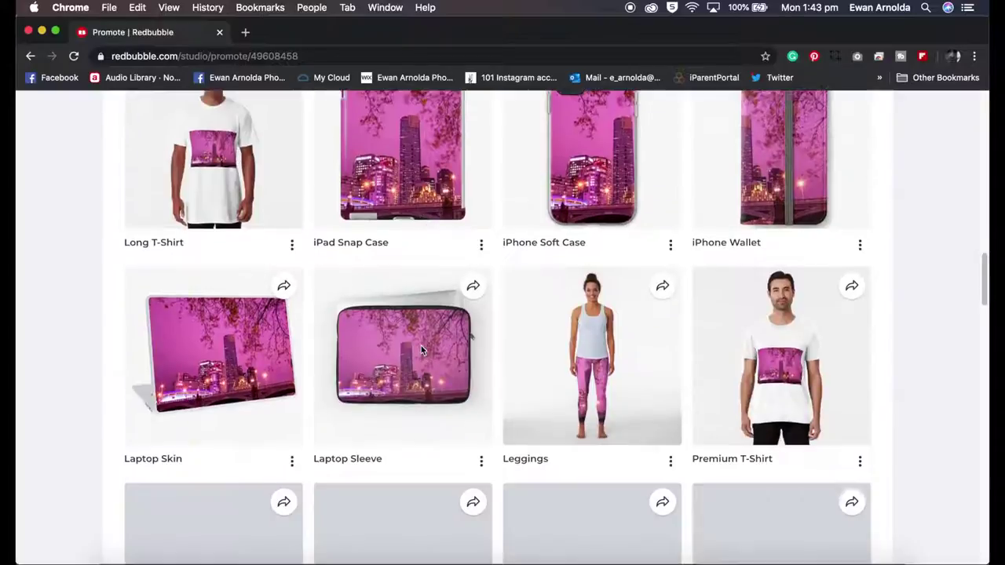
{"action": "scroll", "coordinate": [420, 351], "scroll_direction": "down", "scroll_amount": 6}
{"action": "scroll", "coordinate": [421, 350], "scroll_direction": "down", "scroll_amount": 10}
{"action": "scroll", "coordinate": [421, 350], "scroll_direction": "down", "scroll_amount": 7}
{"action": "scroll", "coordinate": [420, 350], "scroll_direction": "down", "scroll_amount": 2}
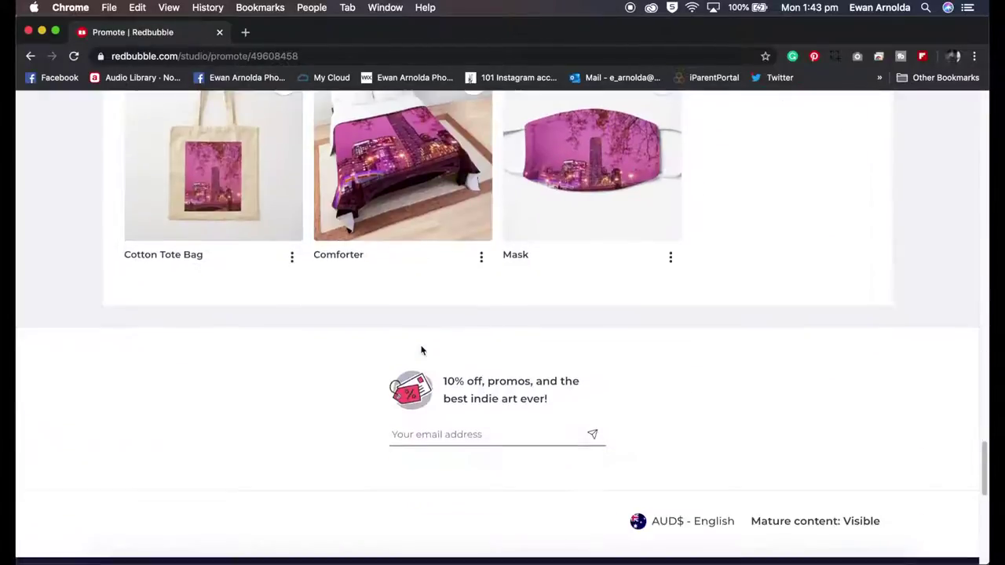
{"action": "scroll", "coordinate": [421, 350], "scroll_direction": "up", "scroll_amount": 5}
{"action": "scroll", "coordinate": [421, 350], "scroll_direction": "up", "scroll_amount": 10}
{"action": "scroll", "coordinate": [421, 350], "scroll_direction": "up", "scroll_amount": 3}
{"action": "scroll", "coordinate": [422, 350], "scroll_direction": "up", "scroll_amount": 8}
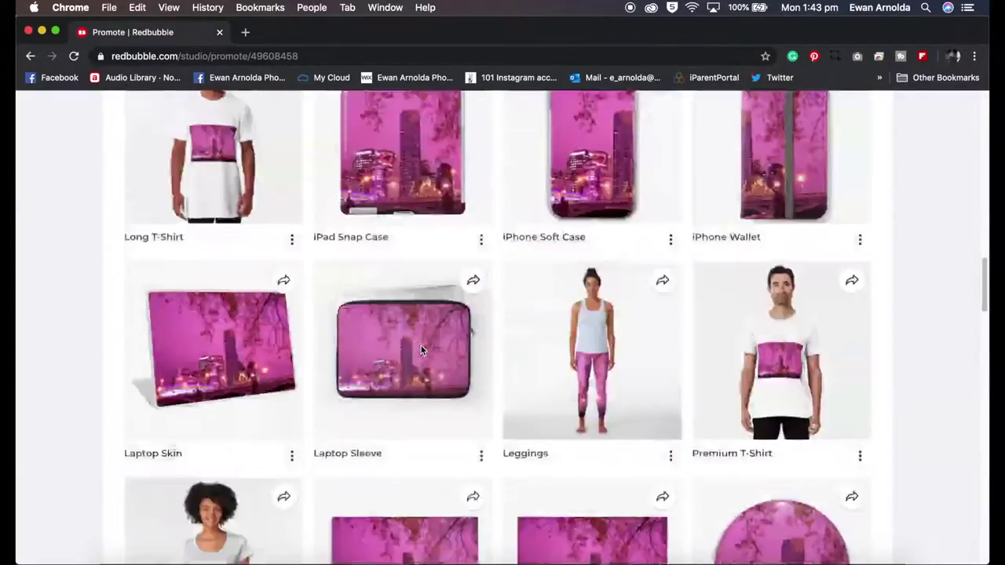
{"action": "scroll", "coordinate": [422, 351], "scroll_direction": "up", "scroll_amount": 4}
{"action": "scroll", "coordinate": [421, 350], "scroll_direction": "up", "scroll_amount": 2}
{"action": "scroll", "coordinate": [422, 350], "scroll_direction": "down", "scroll_amount": 2}
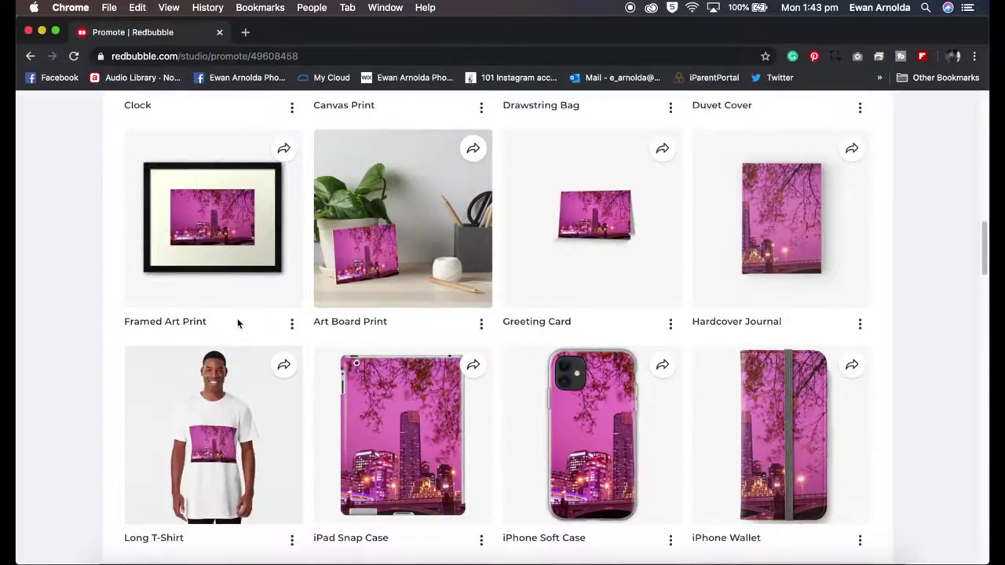
{"action": "left_click", "coordinate": [292, 325]}
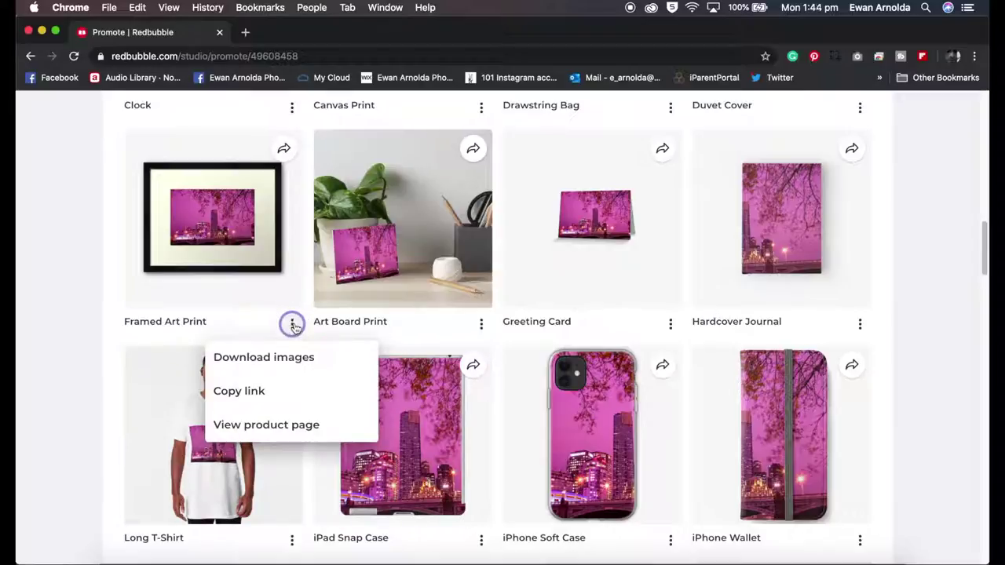
{"action": "left_click", "coordinate": [274, 364]}
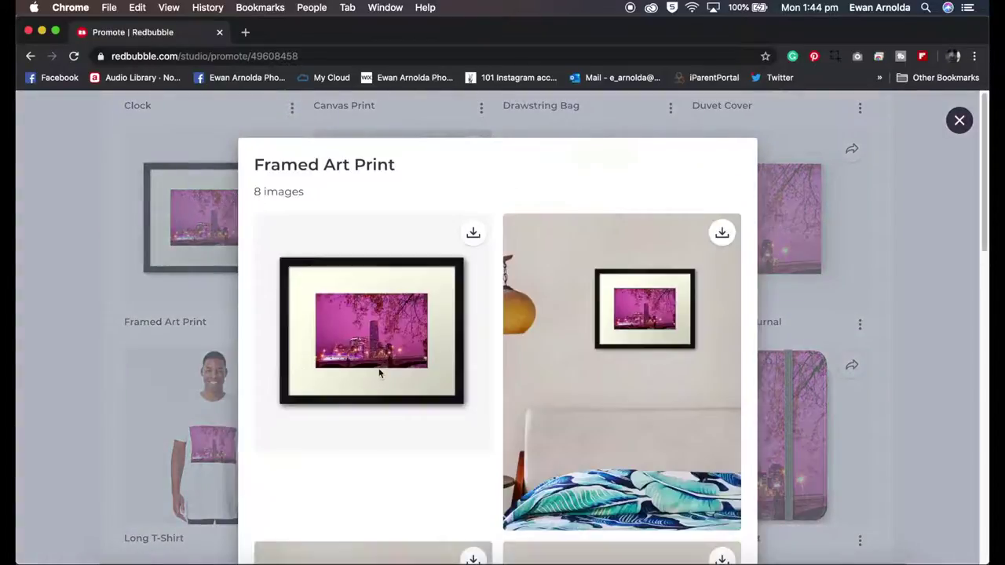
{"action": "scroll", "coordinate": [378, 374], "scroll_direction": "down", "scroll_amount": 3}
{"action": "scroll", "coordinate": [378, 374], "scroll_direction": "down", "scroll_amount": 3}
{"action": "scroll", "coordinate": [378, 374], "scroll_direction": "up", "scroll_amount": 5}
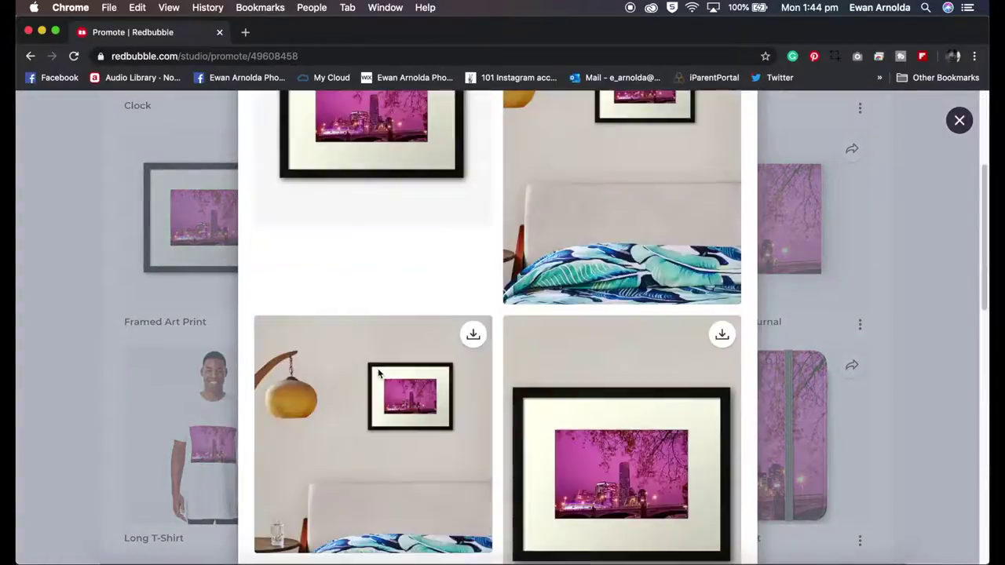
{"action": "scroll", "coordinate": [377, 374], "scroll_direction": "up", "scroll_amount": 5}
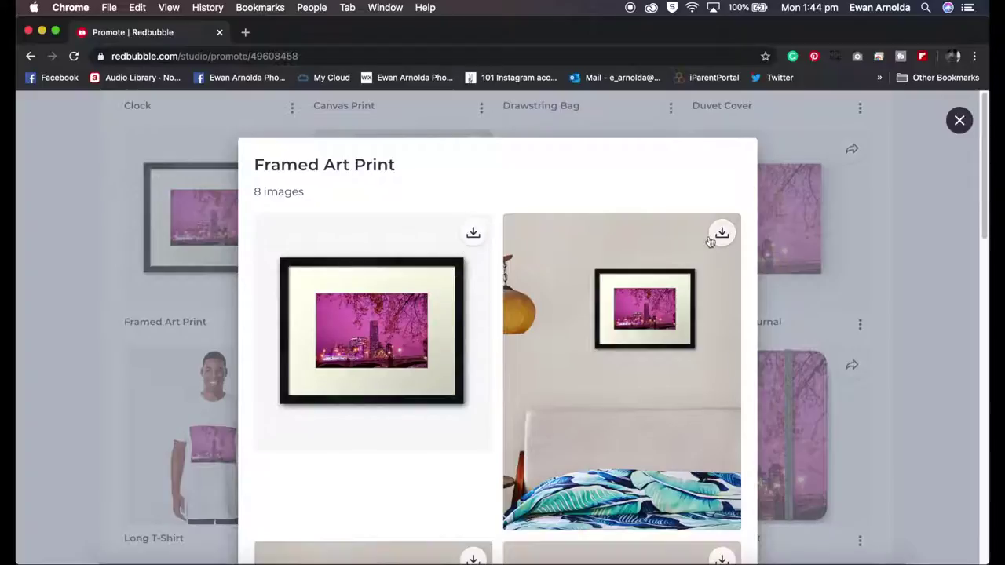
{"action": "scroll", "coordinate": [620, 339], "scroll_direction": "down", "scroll_amount": 5}
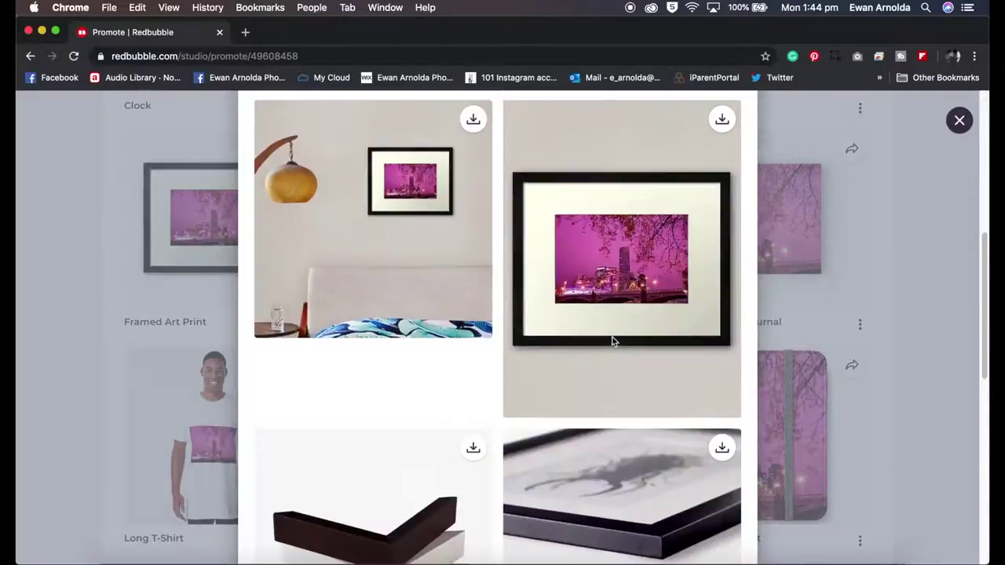
{"action": "scroll", "coordinate": [613, 340], "scroll_direction": "down", "scroll_amount": 3}
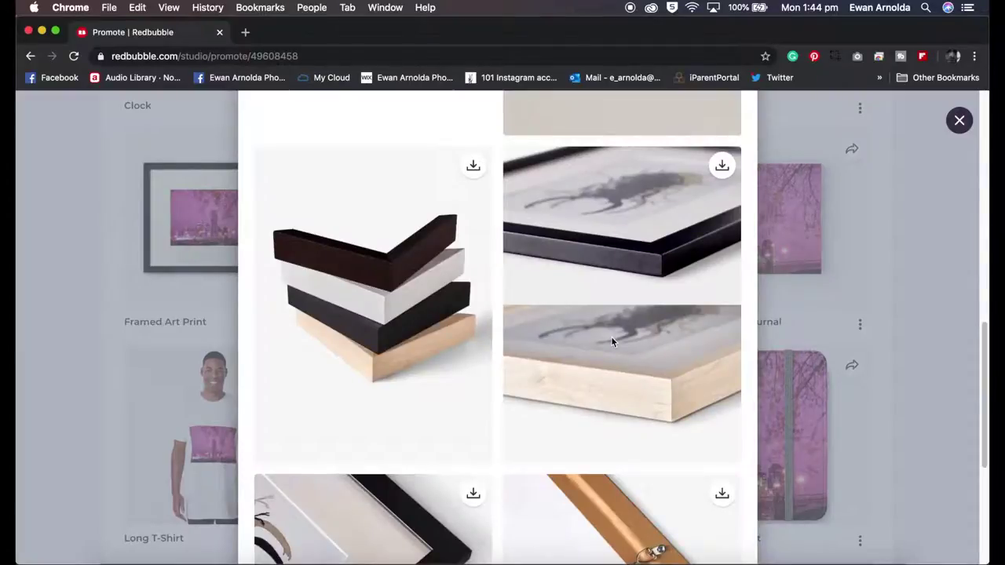
{"action": "scroll", "coordinate": [611, 340], "scroll_direction": "up", "scroll_amount": 5}
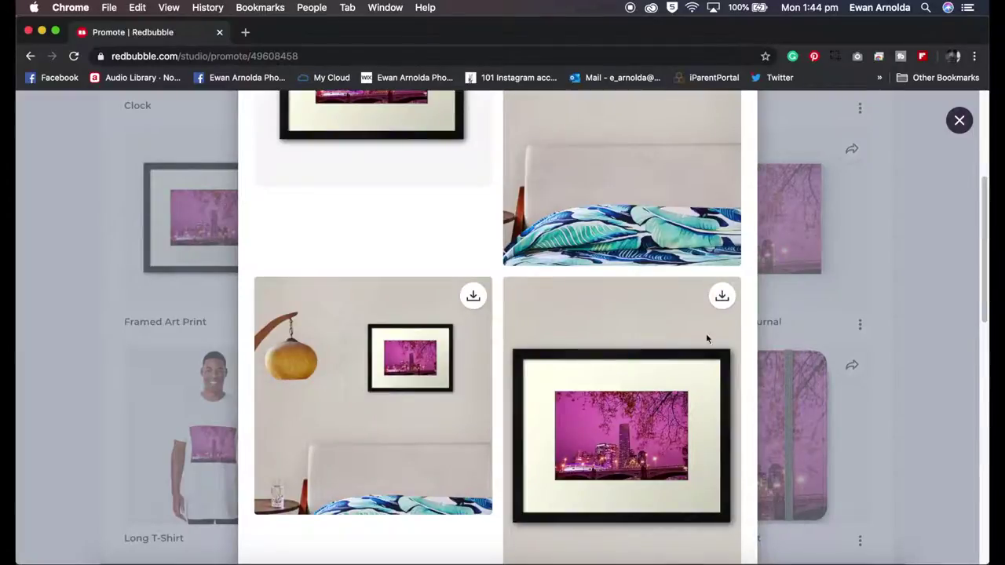
{"action": "left_click", "coordinate": [916, 335]}
{"action": "mouse_move", "coordinate": [781, 436]}
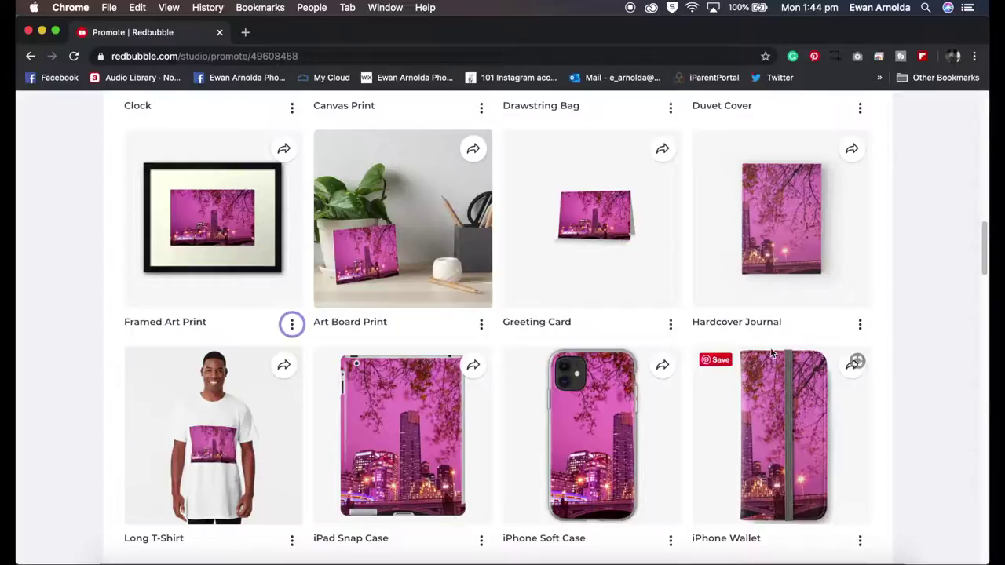
{"action": "scroll", "coordinate": [753, 353], "scroll_direction": "down", "scroll_amount": 4}
{"action": "scroll", "coordinate": [710, 354], "scroll_direction": "down", "scroll_amount": 1}
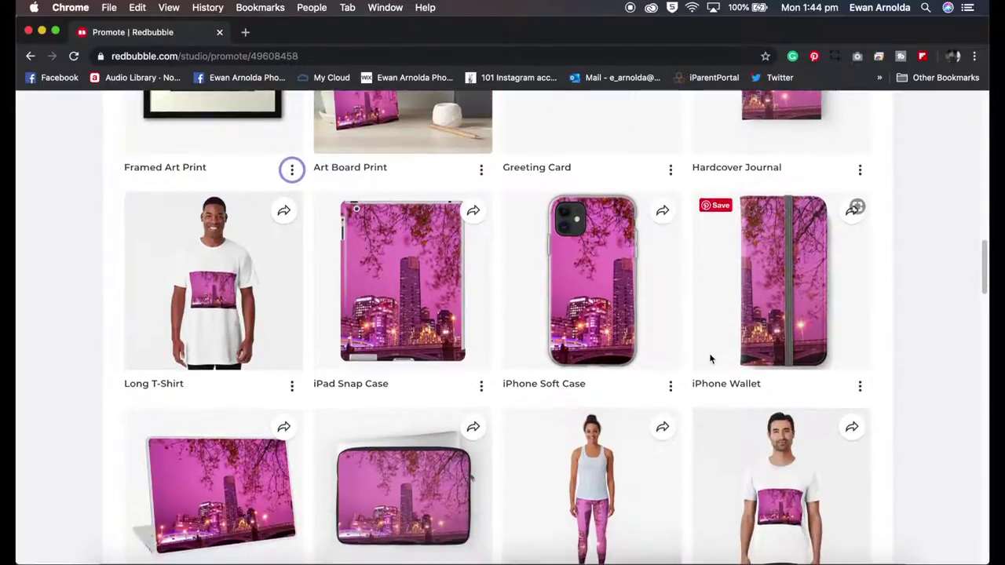
{"action": "scroll", "coordinate": [656, 369], "scroll_direction": "down", "scroll_amount": 3}
{"action": "left_click", "coordinate": [291, 488]}
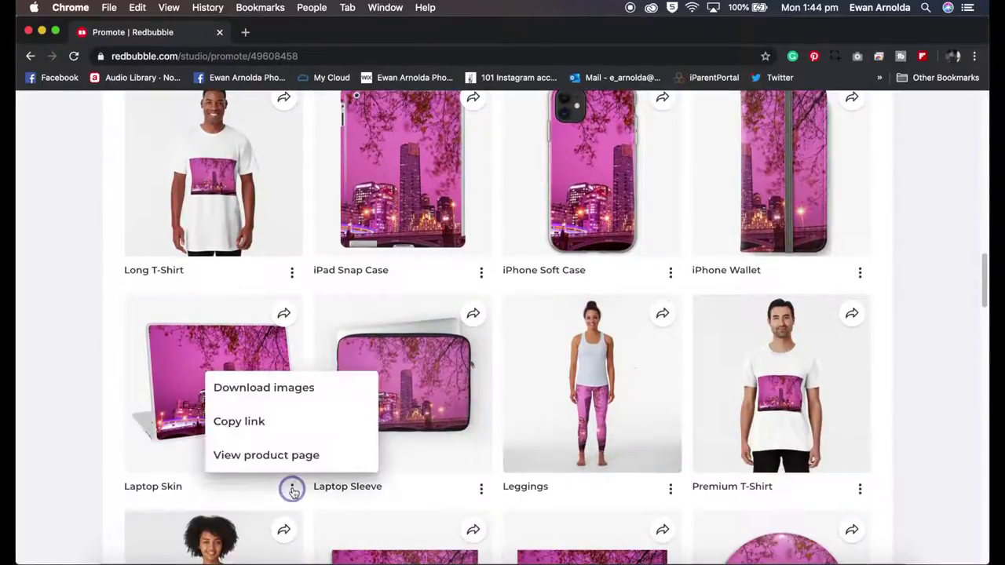
{"action": "left_click", "coordinate": [319, 389]}
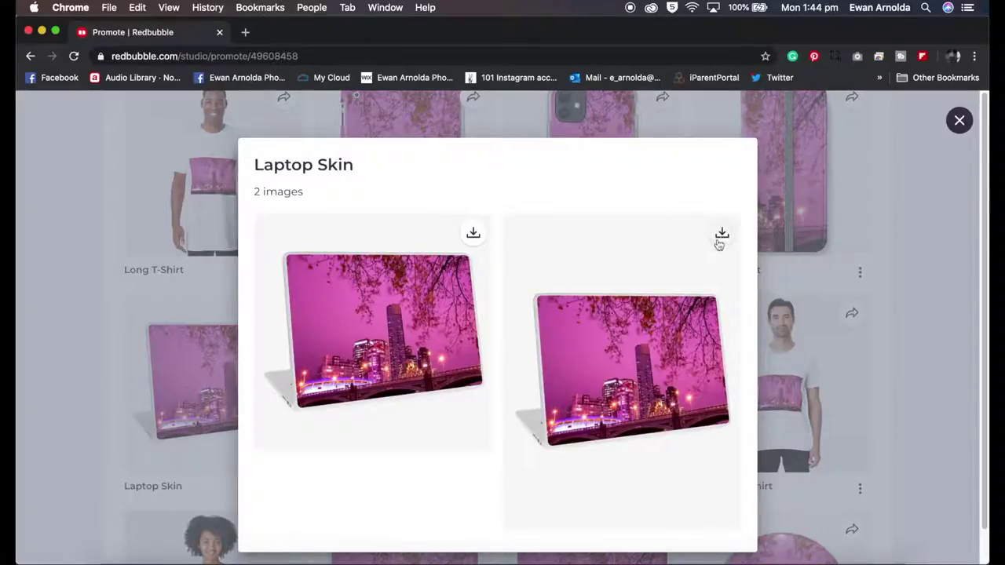
{"action": "left_click", "coordinate": [901, 309]}
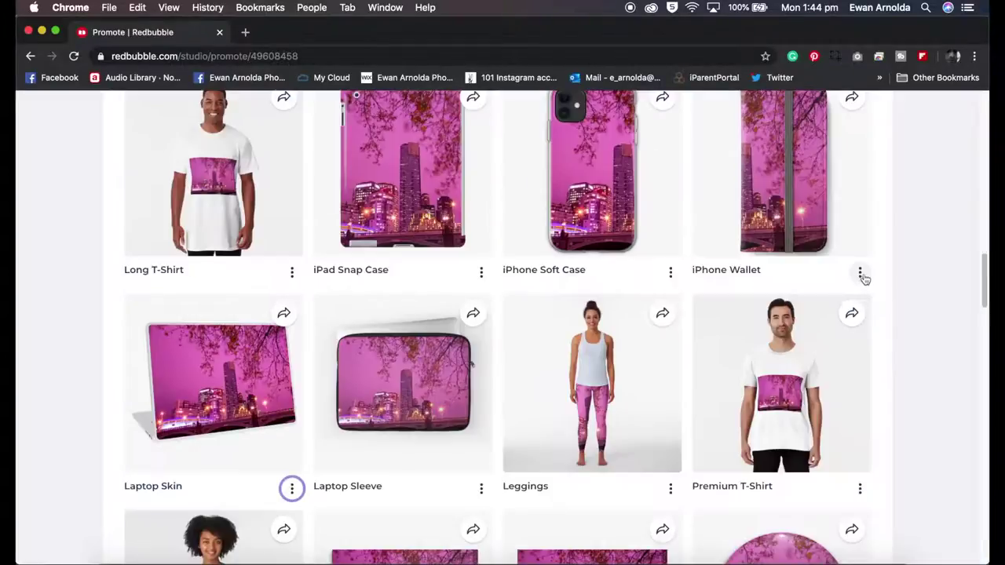
Open the iPhone Wallet product page in a new tab, then return to the Promote tab
{"action": "left_click", "coordinate": [861, 273]}
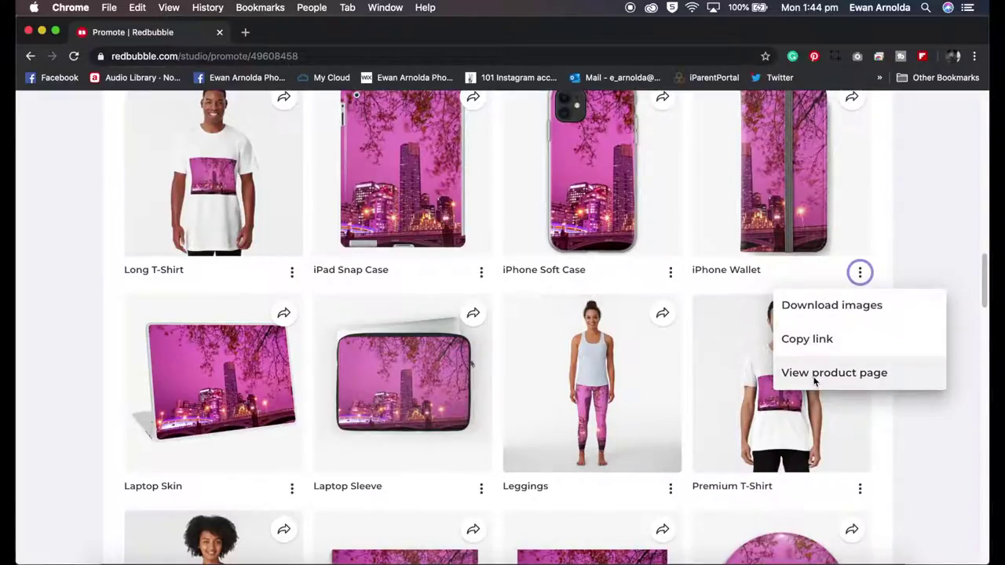
{"action": "left_click", "coordinate": [815, 380]}
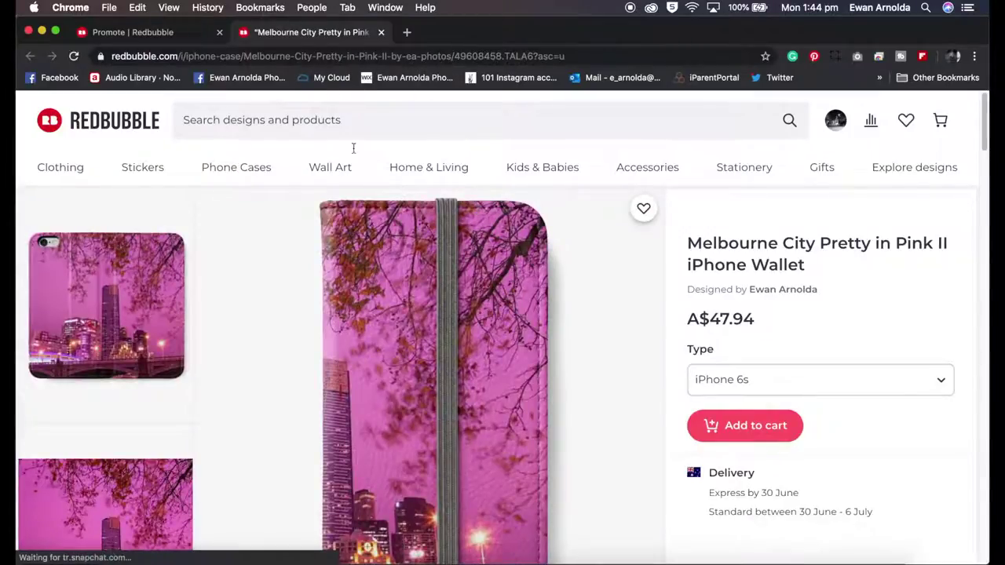
{"action": "scroll", "coordinate": [262, 218], "scroll_direction": "down", "scroll_amount": 4}
{"action": "scroll", "coordinate": [263, 217], "scroll_direction": "up", "scroll_amount": 4}
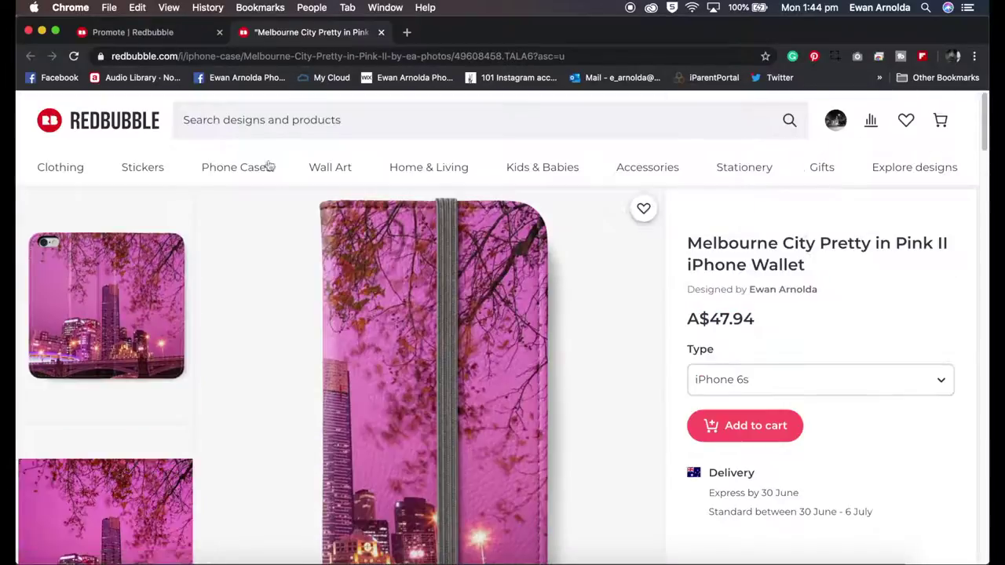
{"action": "left_click", "coordinate": [170, 32]}
{"action": "scroll", "coordinate": [384, 330], "scroll_direction": "up", "scroll_amount": 5}
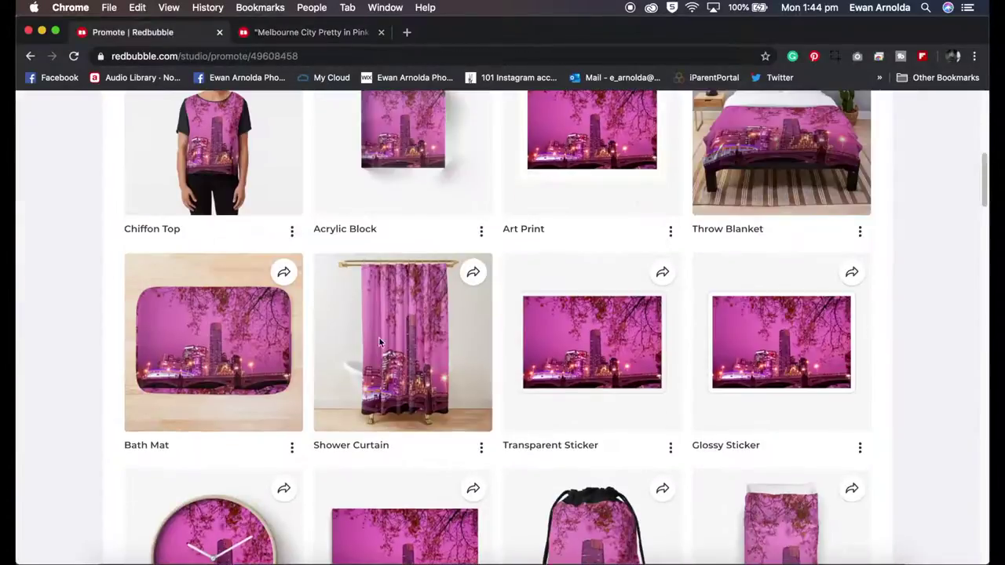
{"action": "scroll", "coordinate": [379, 336], "scroll_direction": "up", "scroll_amount": 5}
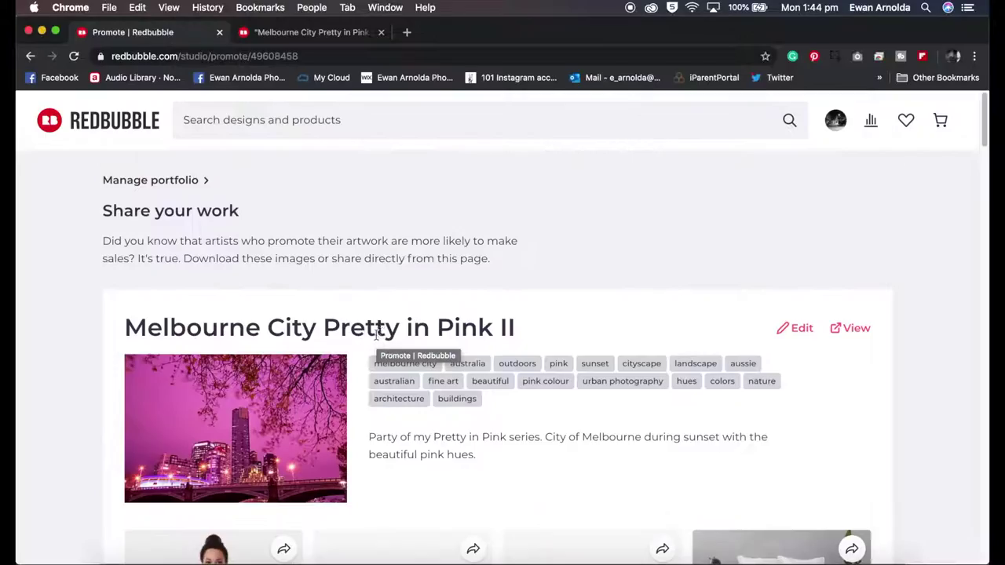
Go to the Share your work page through the artist Dashboard
{"action": "left_click", "coordinate": [837, 128]}
{"action": "left_click", "coordinate": [783, 239]}
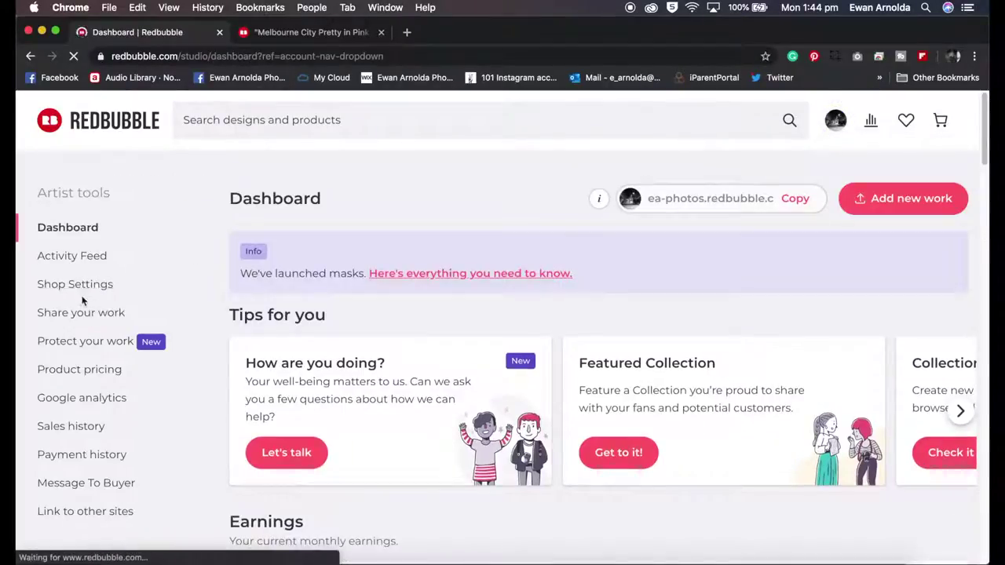
{"action": "left_click", "coordinate": [84, 315]}
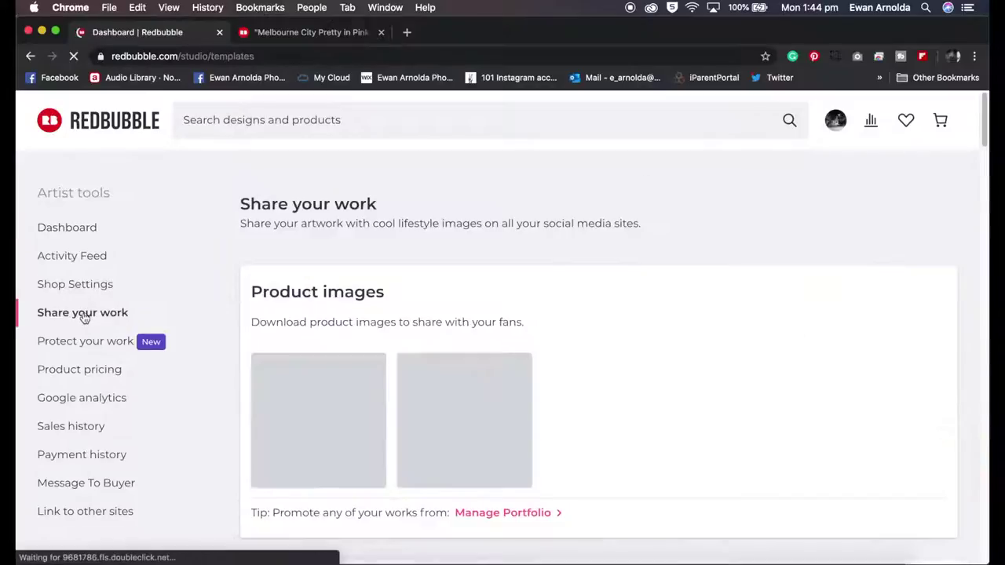
Browse the Lifestyle templates, then switch to the greeting-card-with-boxes mockup in Photoshop
{"action": "scroll", "coordinate": [338, 332], "scroll_direction": "down", "scroll_amount": 2}
{"action": "scroll", "coordinate": [345, 326], "scroll_direction": "down", "scroll_amount": 5}
{"action": "scroll", "coordinate": [353, 323], "scroll_direction": "down", "scroll_amount": 2}
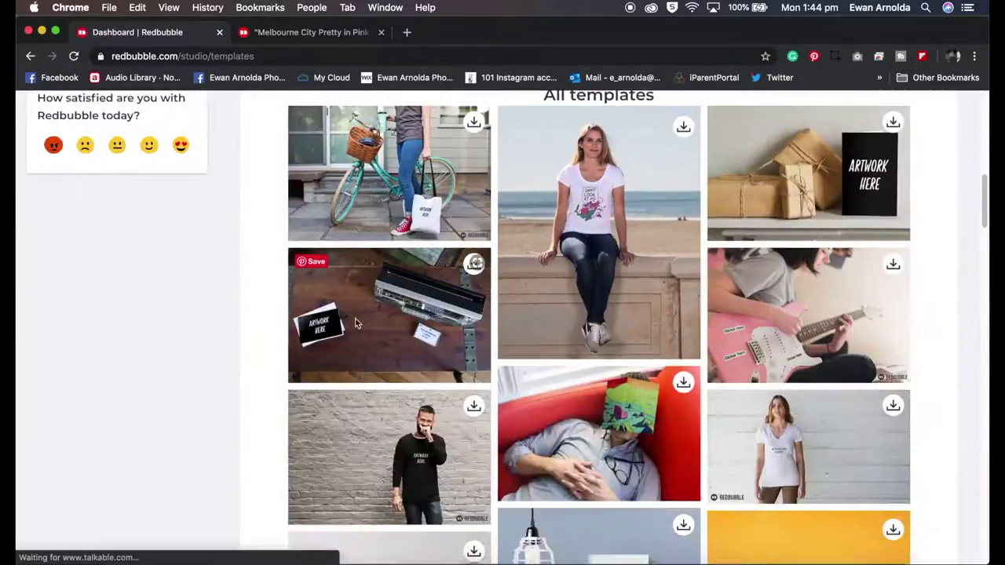
{"action": "scroll", "coordinate": [394, 309], "scroll_direction": "down", "scroll_amount": 5}
{"action": "scroll", "coordinate": [475, 231], "scroll_direction": "down", "scroll_amount": 5}
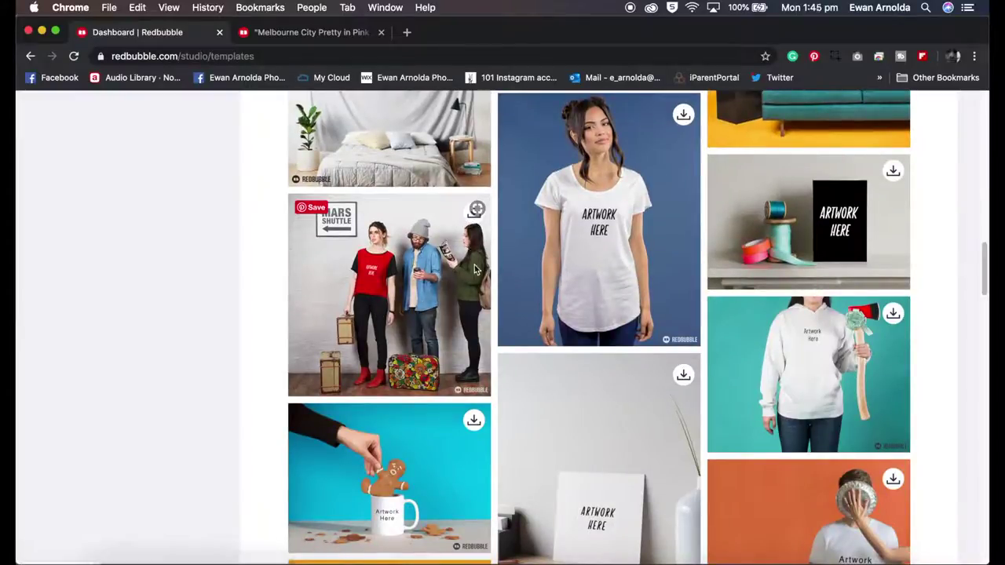
{"action": "scroll", "coordinate": [555, 318], "scroll_direction": "up", "scroll_amount": 1}
{"action": "scroll", "coordinate": [555, 318], "scroll_direction": "up", "scroll_amount": 8}
{"action": "scroll", "coordinate": [555, 320], "scroll_direction": "up", "scroll_amount": 3}
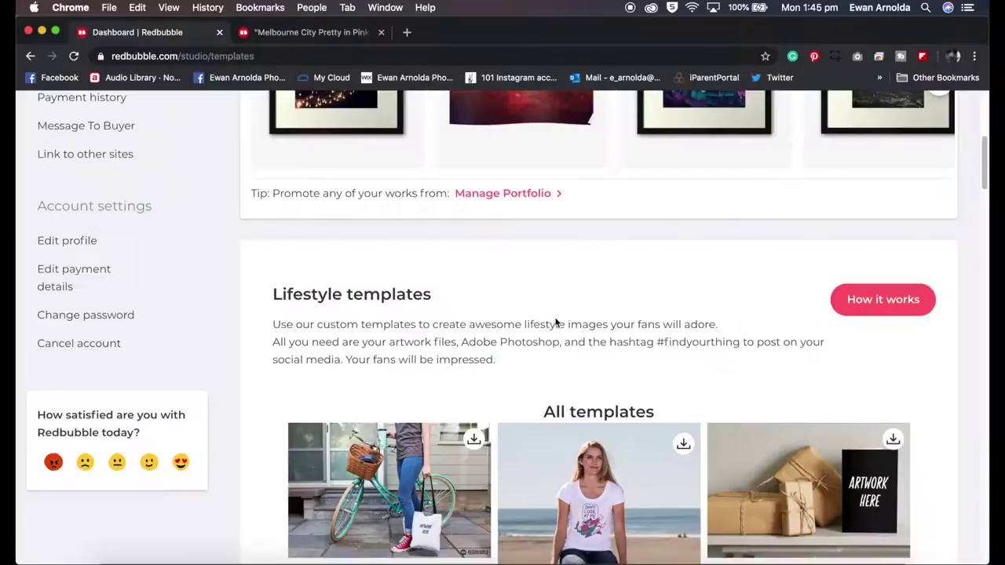
{"action": "scroll", "coordinate": [555, 322], "scroll_direction": "down", "scroll_amount": 3}
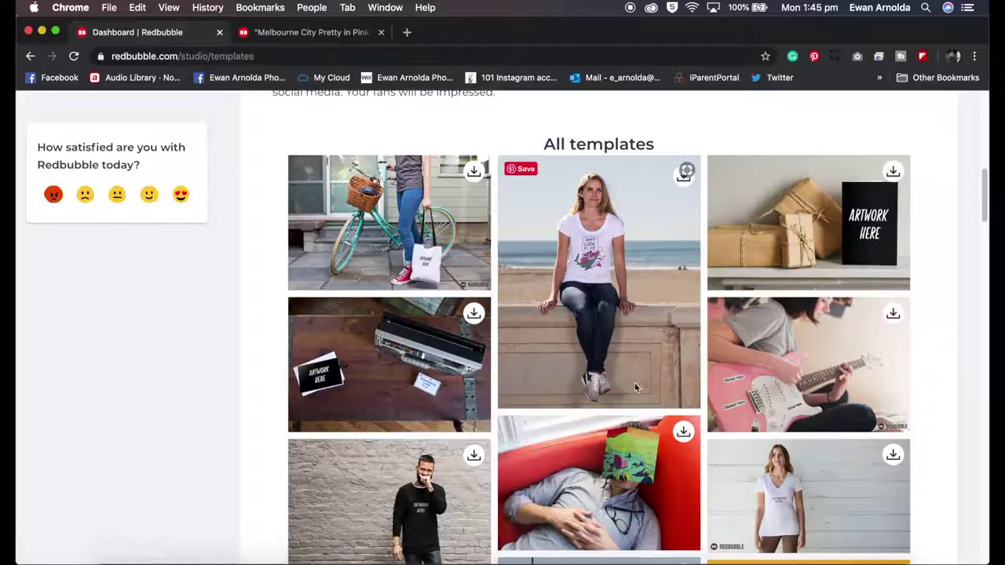
{"action": "key", "text": "super+Tab"}
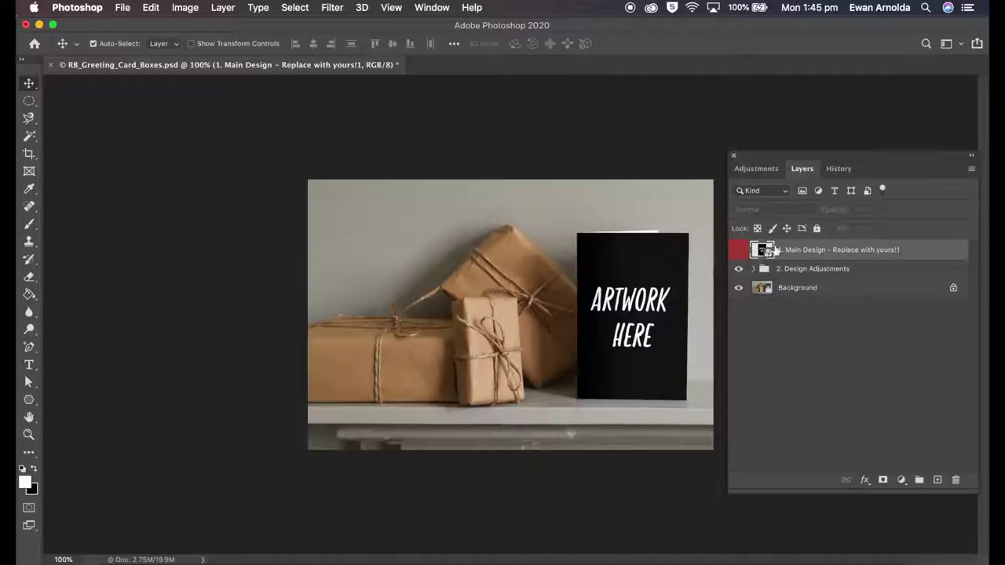
In the Main Design smart object, hide the placeholder and Color Fill layers and show the Melbourne photo
{"action": "double_click", "coordinate": [763, 253]}
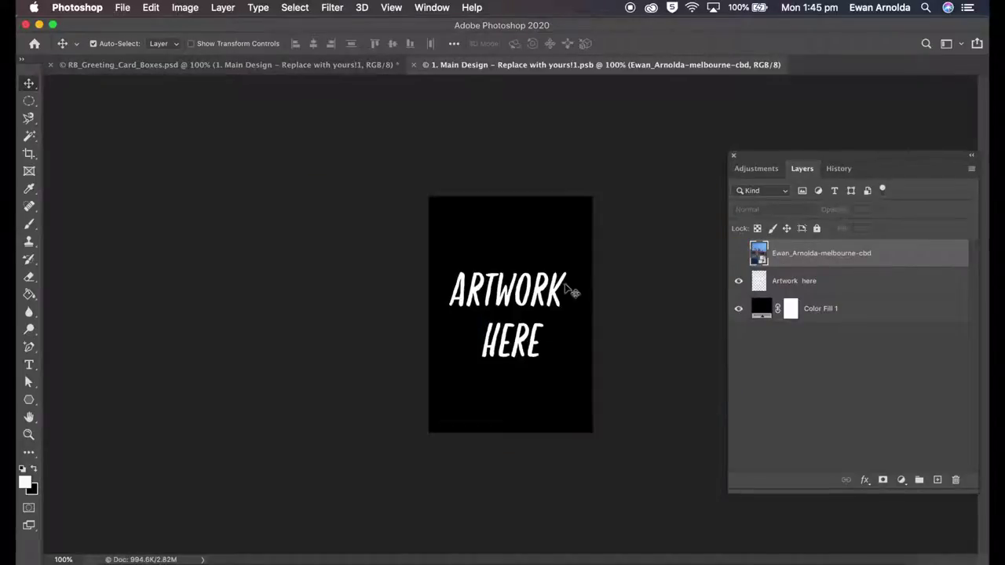
{"action": "left_click", "coordinate": [737, 280]}
{"action": "left_click", "coordinate": [738, 308]}
{"action": "left_click", "coordinate": [738, 253]}
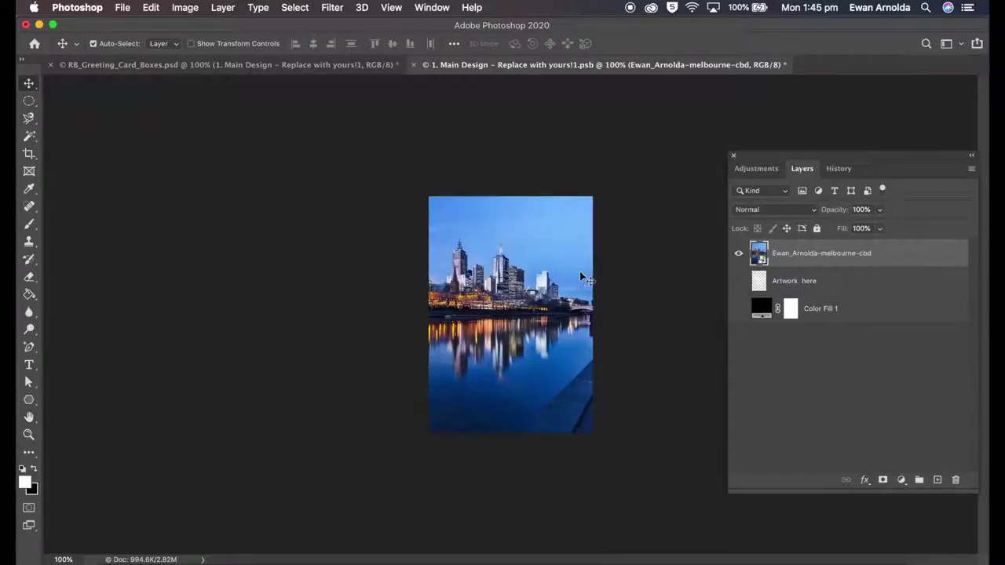
Close and save the smart object document, then return to the Redbubble page in Chrome
{"action": "left_click", "coordinate": [414, 65]}
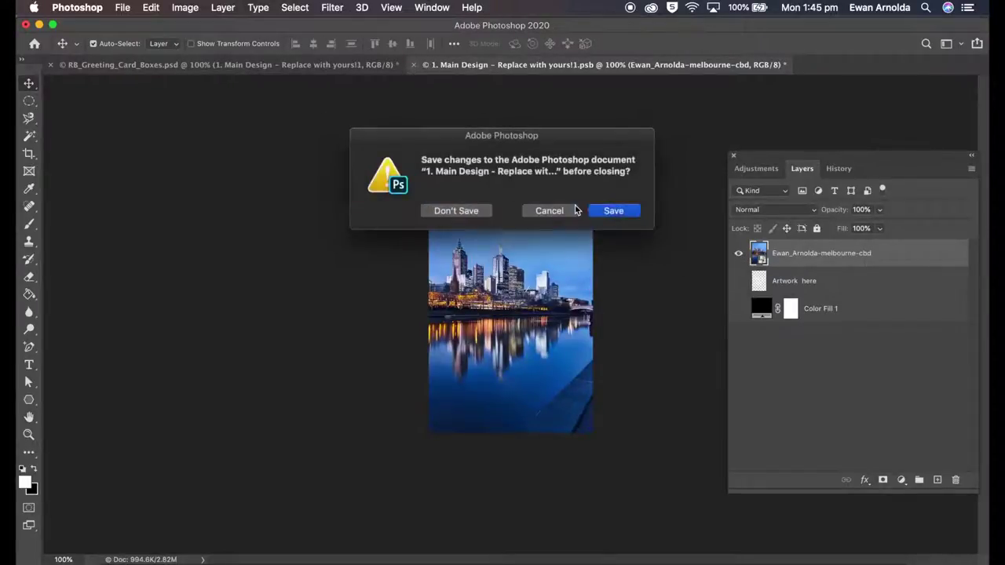
{"action": "left_click", "coordinate": [603, 216]}
{"action": "left_click", "coordinate": [602, 213]}
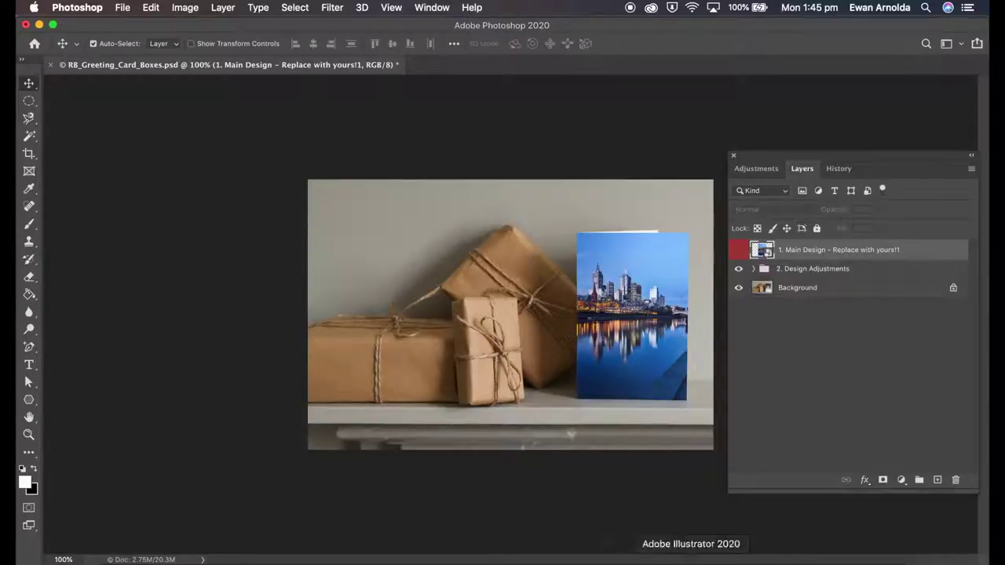
{"action": "left_click", "coordinate": [738, 557]}
{"action": "scroll", "coordinate": [620, 475], "scroll_direction": "up", "scroll_amount": 10}
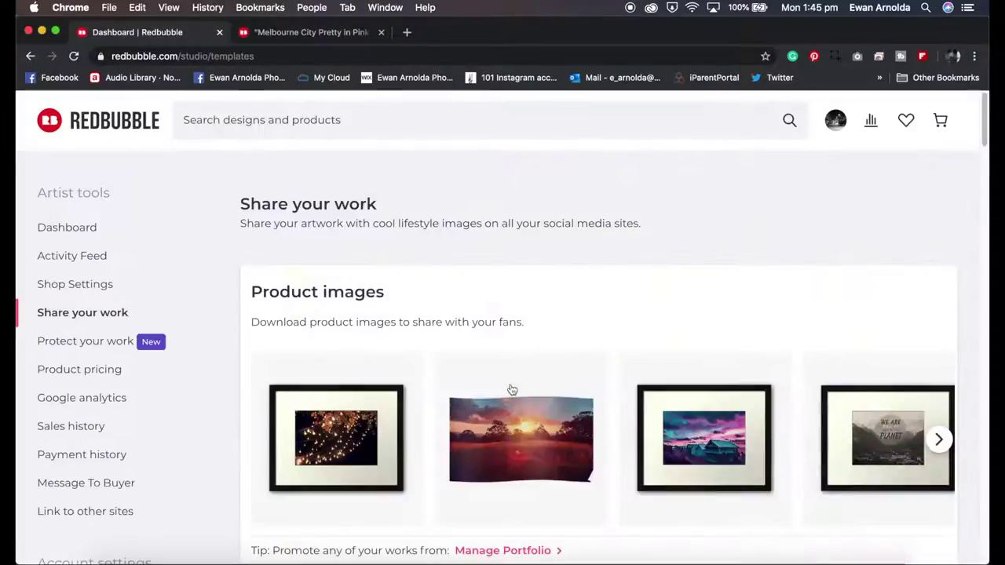
Review the Dashboard's Earnings by artwork and product list, then open Tree Lights' promote page
{"action": "left_click", "coordinate": [835, 120]}
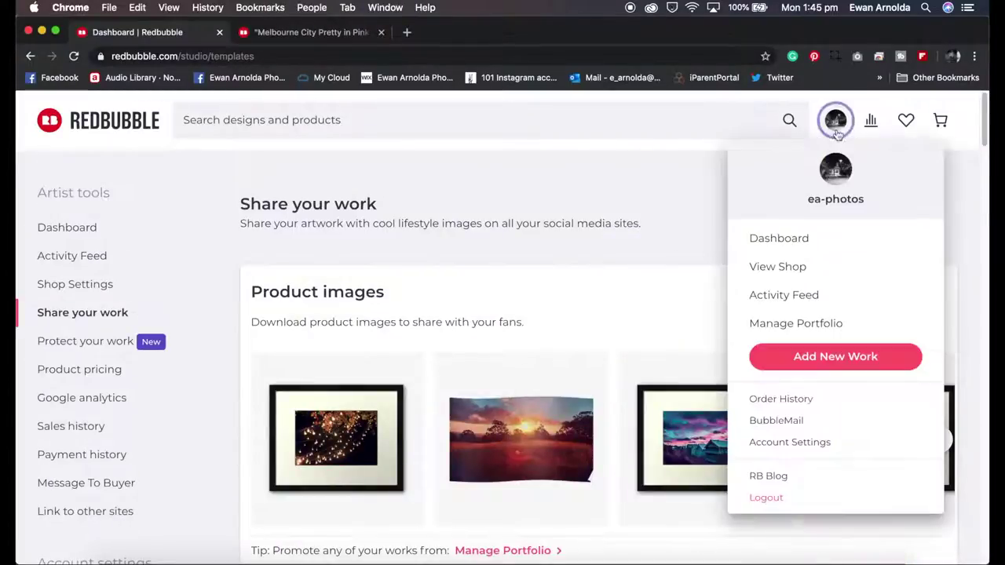
{"action": "left_click", "coordinate": [783, 238]}
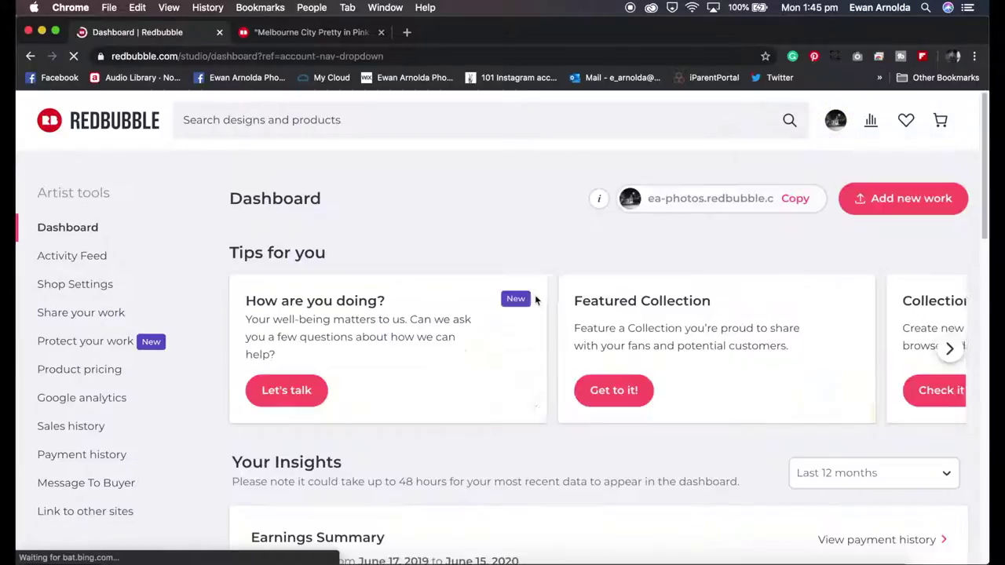
{"action": "scroll", "coordinate": [537, 300], "scroll_direction": "down", "scroll_amount": 5}
{"action": "scroll", "coordinate": [536, 300], "scroll_direction": "down", "scroll_amount": 5}
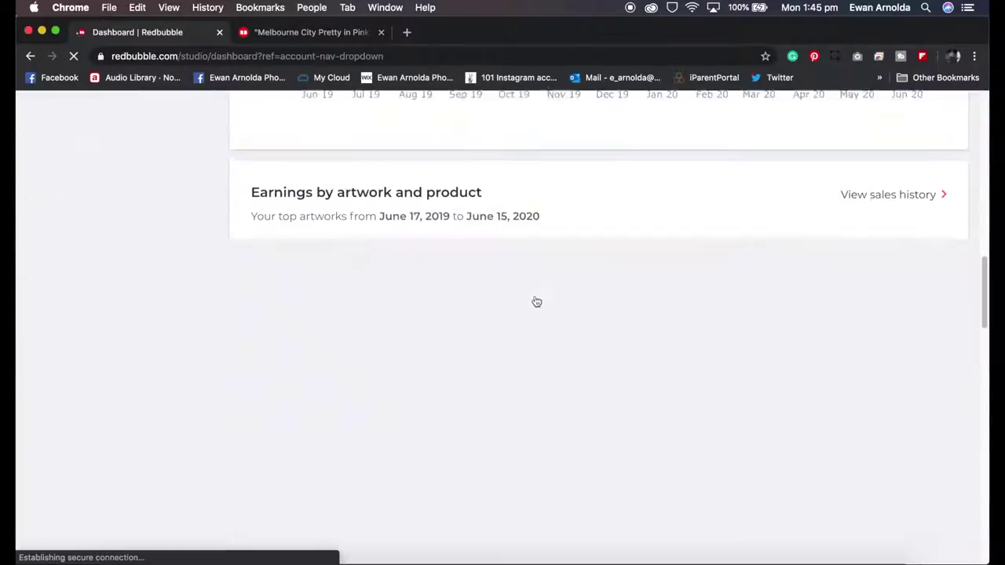
{"action": "scroll", "coordinate": [536, 303], "scroll_direction": "down", "scroll_amount": 4}
{"action": "scroll", "coordinate": [534, 300], "scroll_direction": "up", "scroll_amount": 2}
{"action": "scroll", "coordinate": [535, 298], "scroll_direction": "up", "scroll_amount": 2}
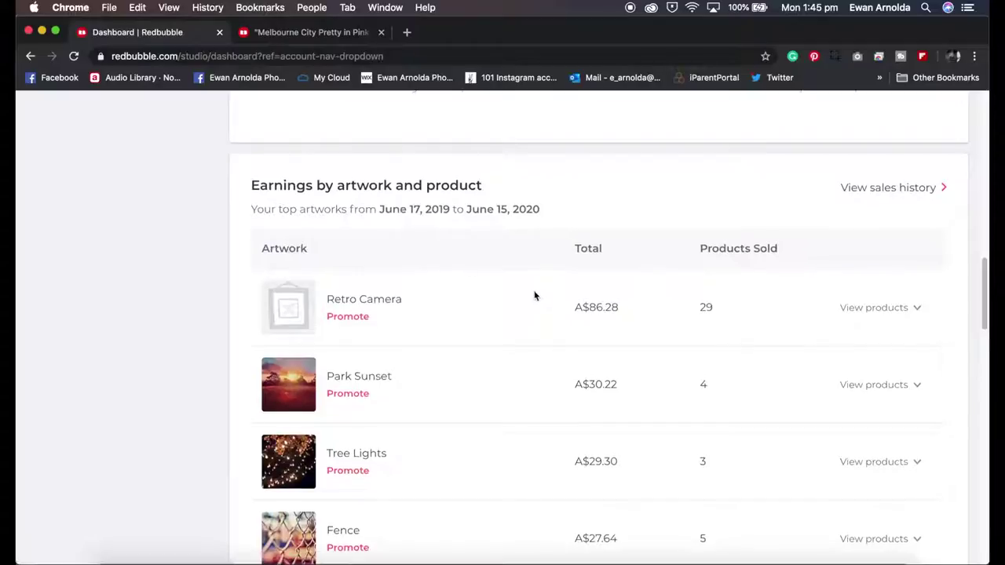
{"action": "scroll", "coordinate": [428, 282], "scroll_direction": "down", "scroll_amount": 3}
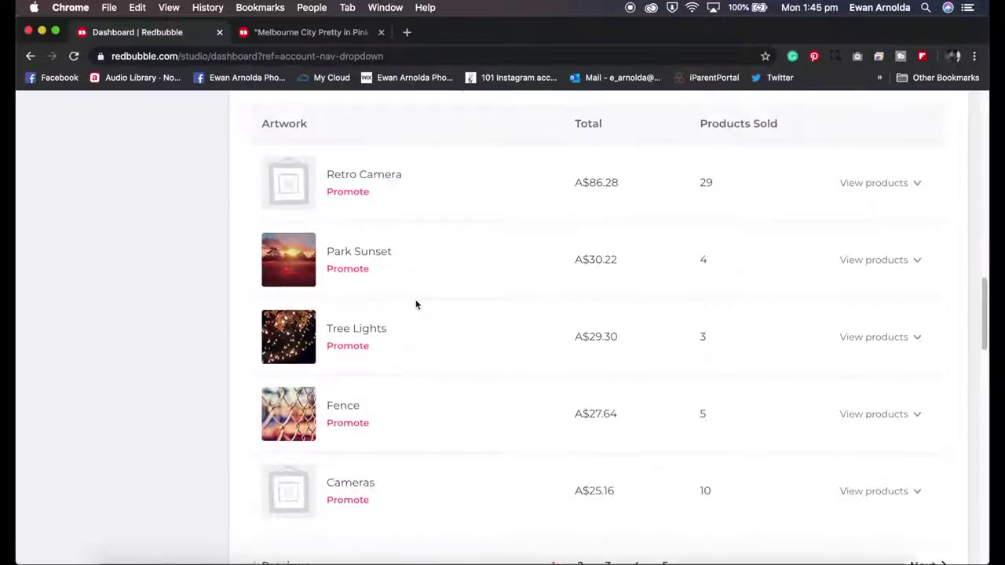
{"action": "left_click", "coordinate": [349, 319]}
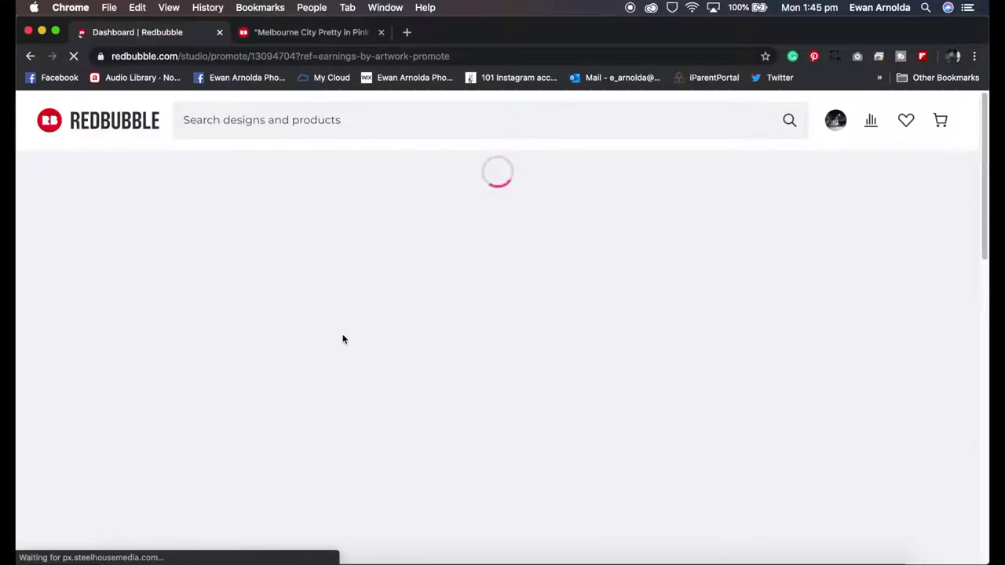
Preview the downloadable Fitted V-Neck T-Shirt images for Tree Lights, then close the preview
{"action": "scroll", "coordinate": [343, 339], "scroll_direction": "down", "scroll_amount": 10}
{"action": "scroll", "coordinate": [342, 339], "scroll_direction": "down", "scroll_amount": 5}
{"action": "scroll", "coordinate": [342, 339], "scroll_direction": "up", "scroll_amount": 5}
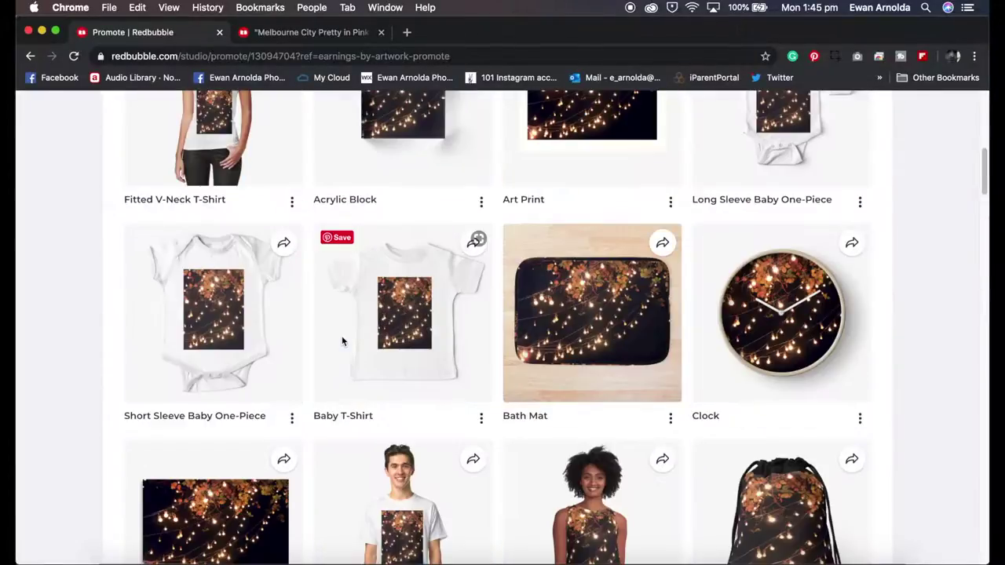
{"action": "scroll", "coordinate": [342, 341], "scroll_direction": "up", "scroll_amount": 3}
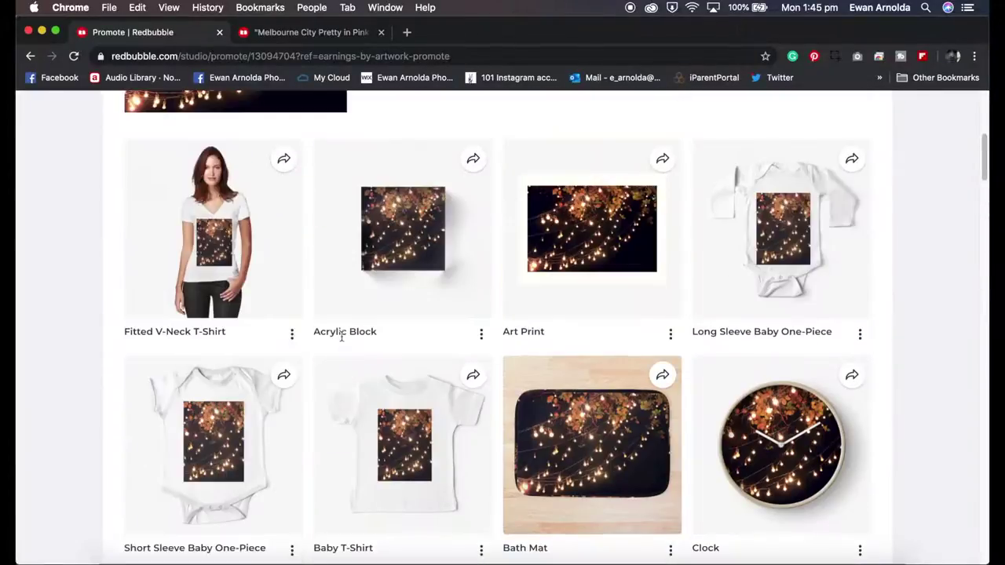
{"action": "left_click", "coordinate": [292, 336]}
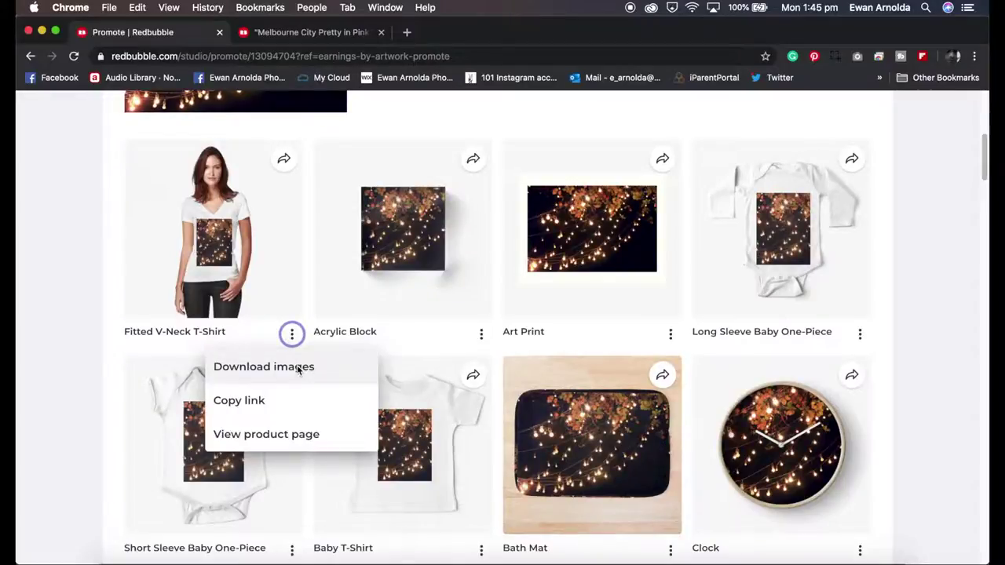
{"action": "left_click", "coordinate": [298, 367]}
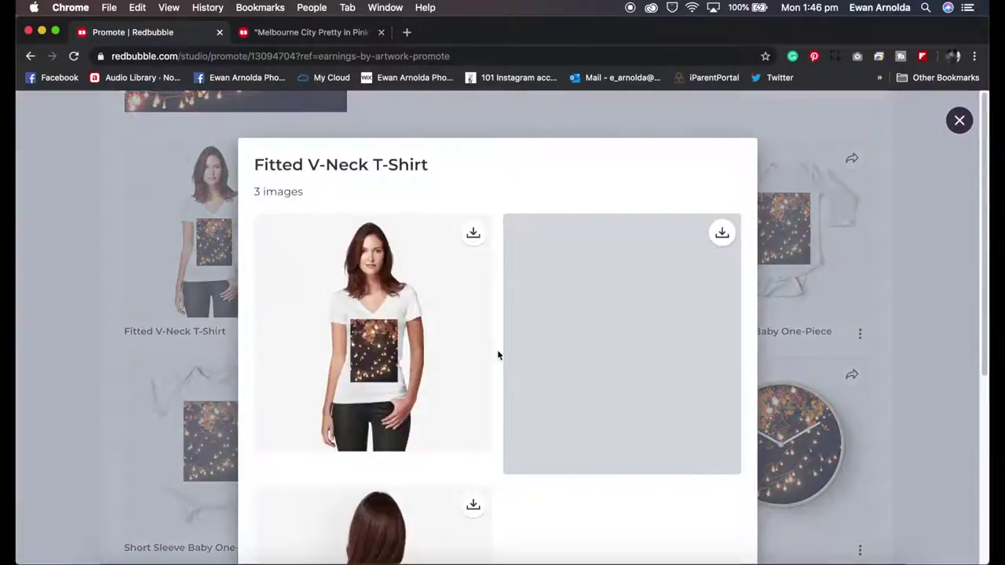
{"action": "scroll", "coordinate": [497, 349], "scroll_direction": "down", "scroll_amount": 3}
{"action": "scroll", "coordinate": [494, 355], "scroll_direction": "down", "scroll_amount": 4}
{"action": "scroll", "coordinate": [494, 355], "scroll_direction": "up", "scroll_amount": 5}
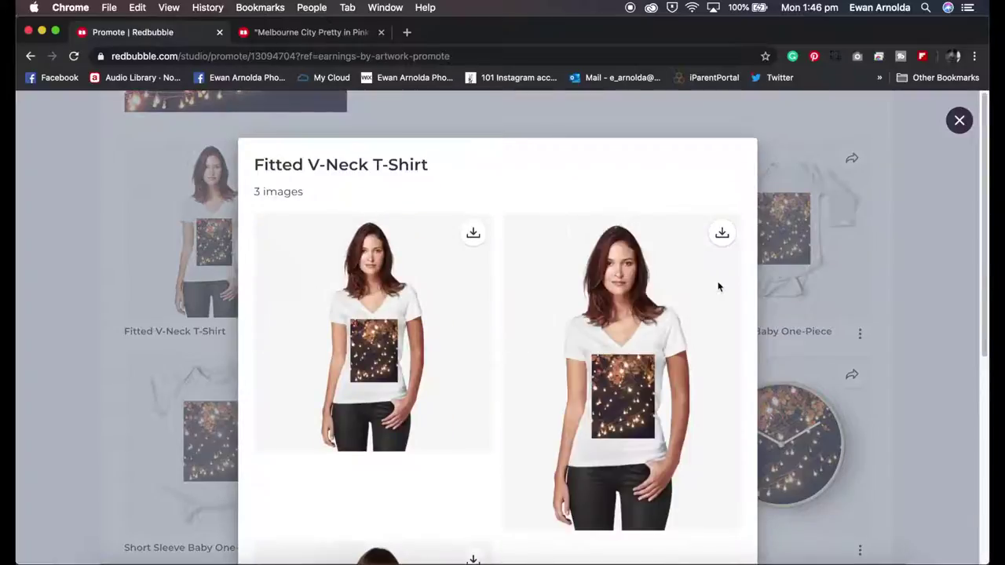
{"action": "left_click", "coordinate": [960, 121]}
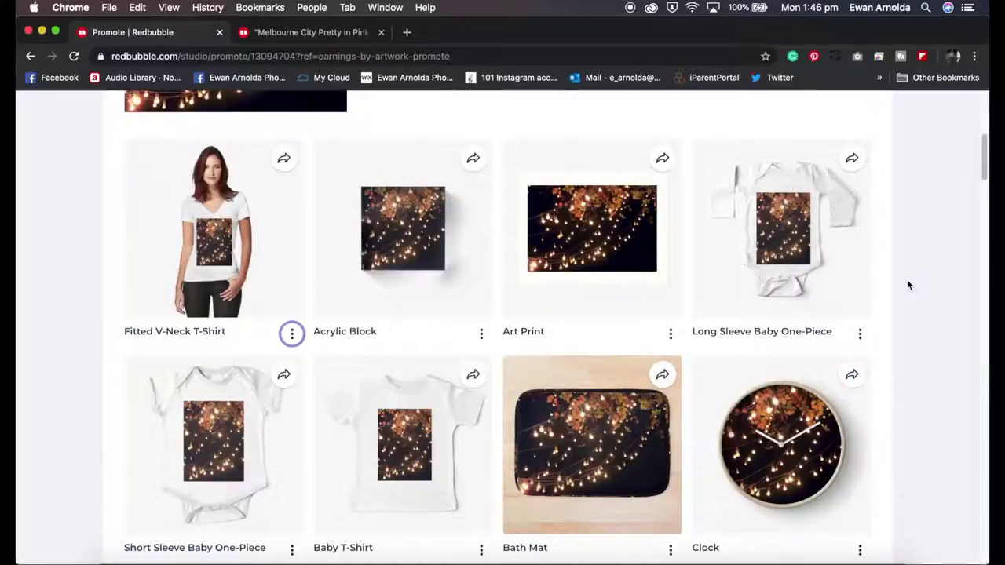
{"action": "scroll", "coordinate": [872, 320], "scroll_direction": "up", "scroll_amount": 5}
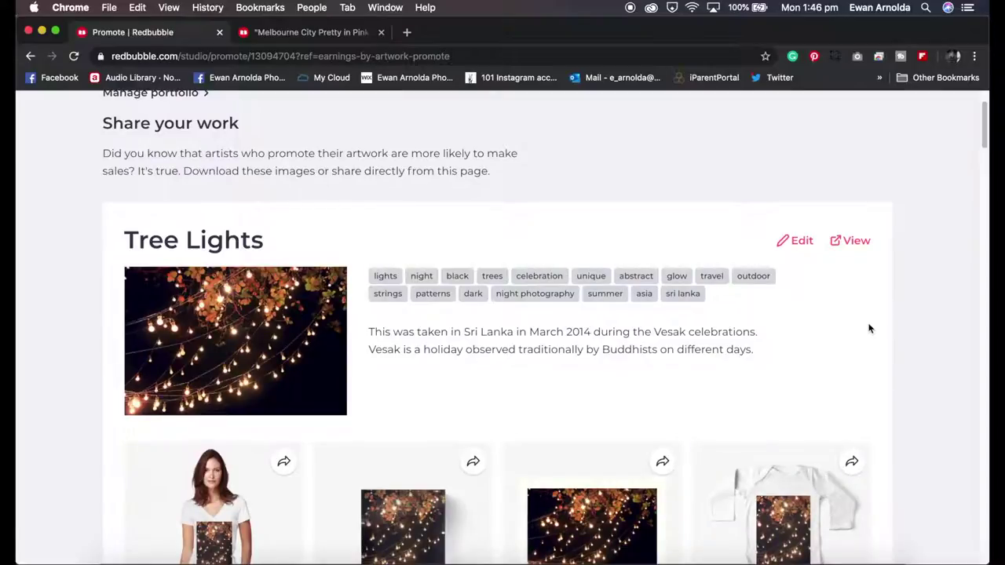
{"action": "scroll", "coordinate": [869, 327], "scroll_direction": "up", "scroll_amount": 2}
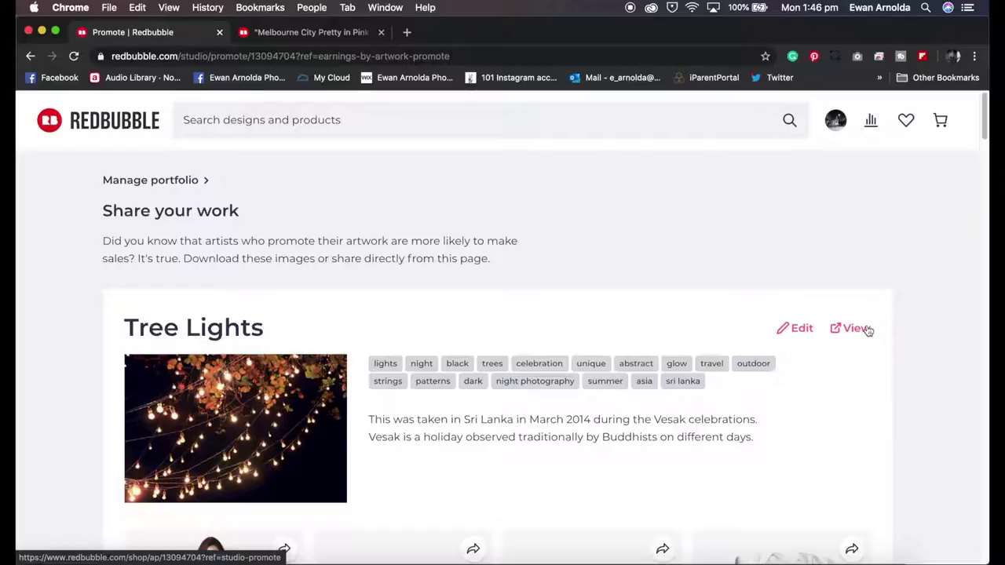
{"action": "scroll", "coordinate": [762, 367], "scroll_direction": "down", "scroll_amount": 3}
{"action": "scroll", "coordinate": [763, 367], "scroll_direction": "down", "scroll_amount": 3}
{"action": "scroll", "coordinate": [762, 366], "scroll_direction": "down", "scroll_amount": 3}
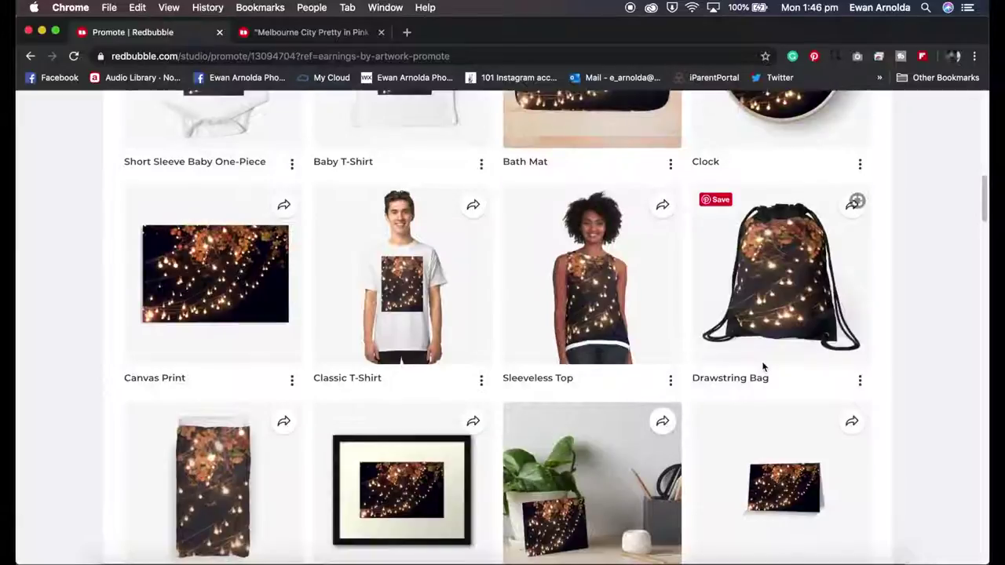
{"action": "scroll", "coordinate": [762, 367], "scroll_direction": "down", "scroll_amount": 3}
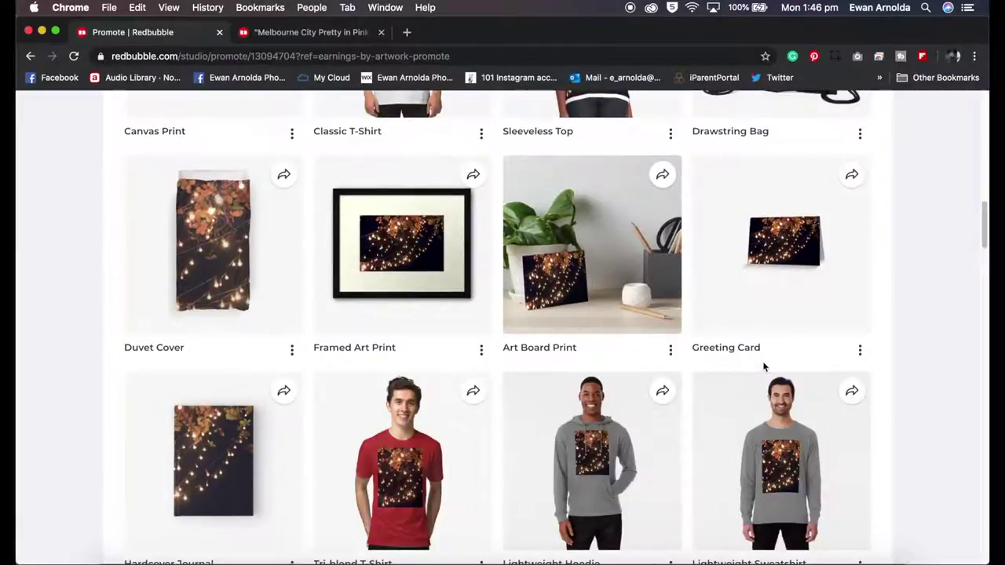